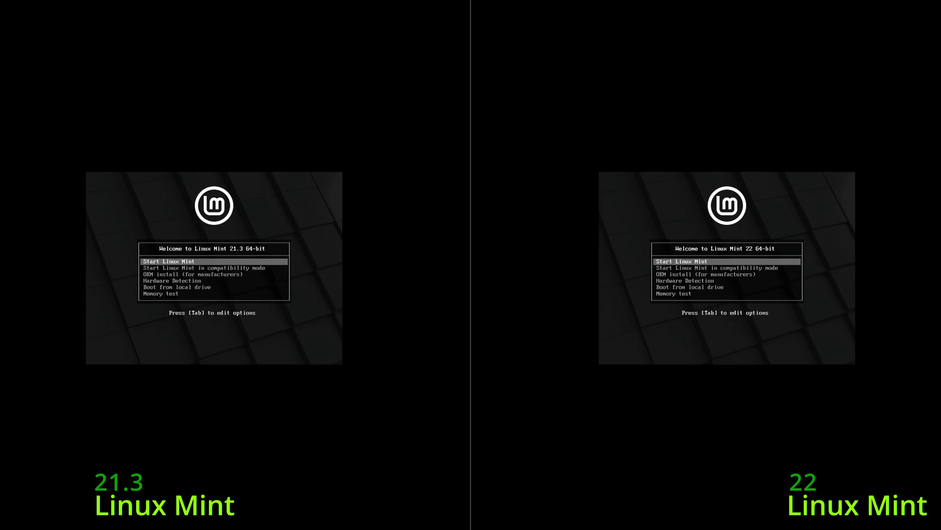
Boot the Mint 21.3 and Mint 22 live sessions and start both installers past Welcome.
{"action": "left_click", "coordinate": [312, 319]}
{"action": "key", "text": "Return"}
{"action": "key", "text": "Return"}
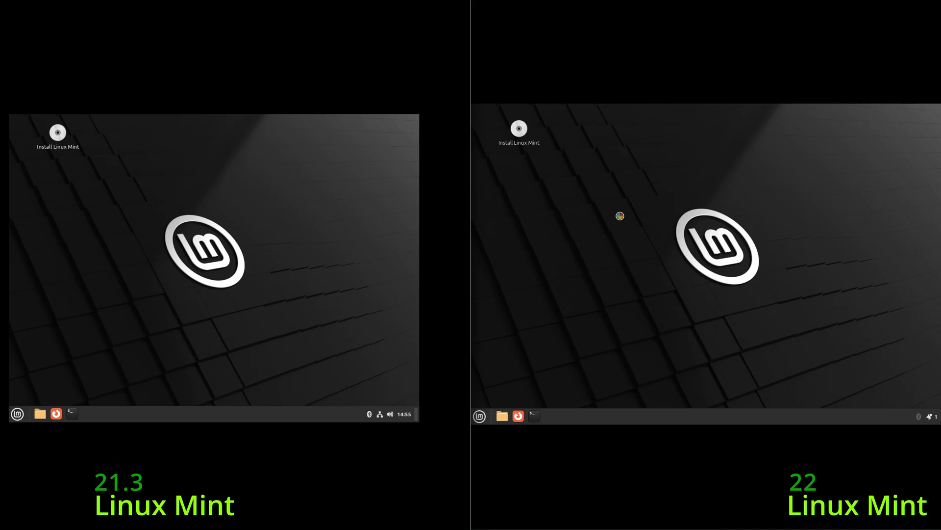
{"action": "left_click", "coordinate": [352, 345]}
{"action": "left_click", "coordinate": [866, 340]}
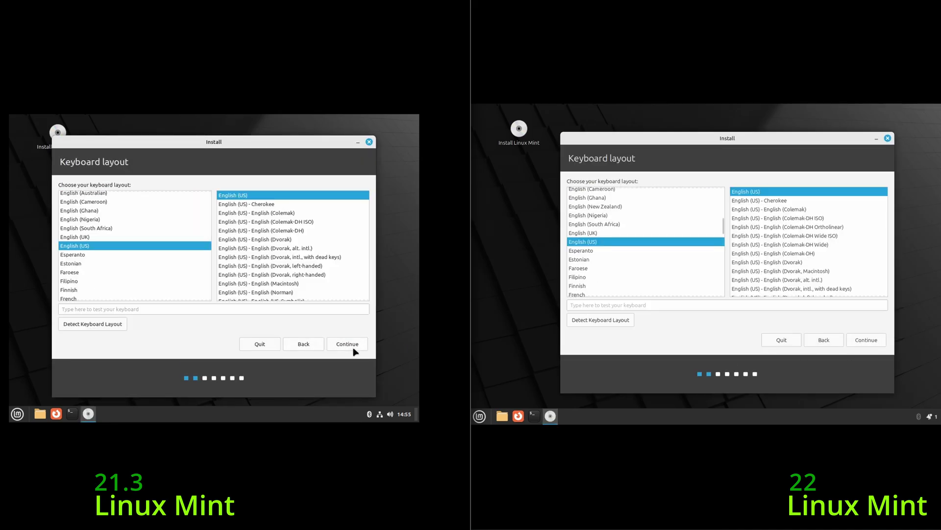
Accept the English (US) keyboard layout on both installers and skip multimedia codecs.
{"action": "left_click", "coordinate": [351, 344]}
{"action": "left_click", "coordinate": [866, 340]}
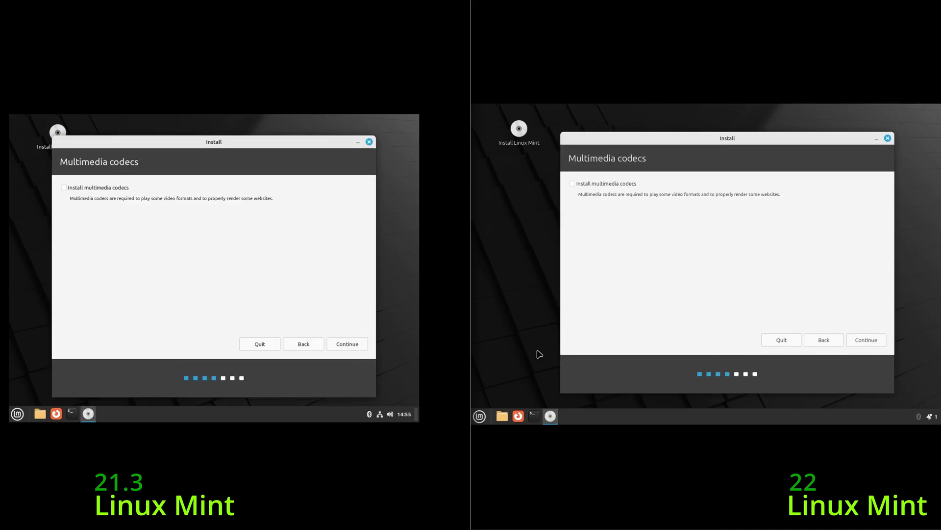
{"action": "left_click", "coordinate": [881, 343]}
Open Display Settings from the Mint 22 desktop menu, then close it.
{"action": "right_click", "coordinate": [507, 264]}
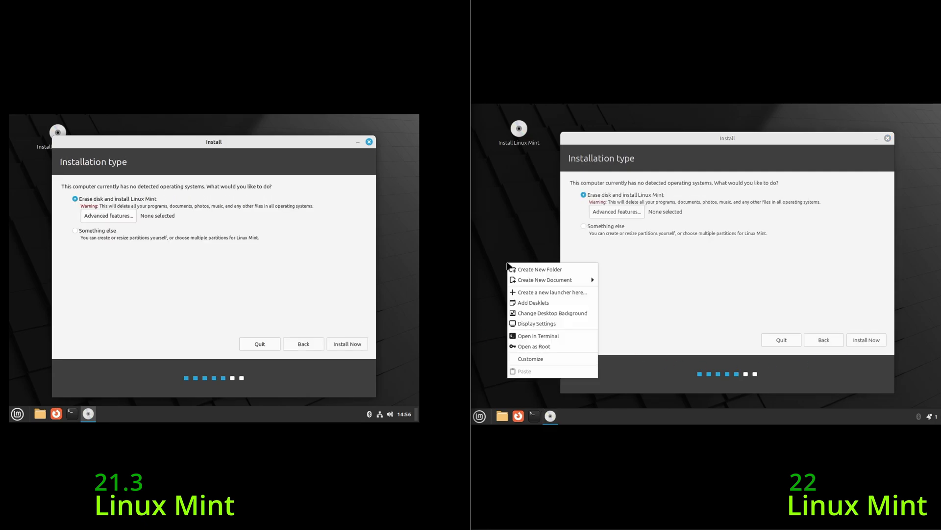
{"action": "left_click", "coordinate": [520, 323]}
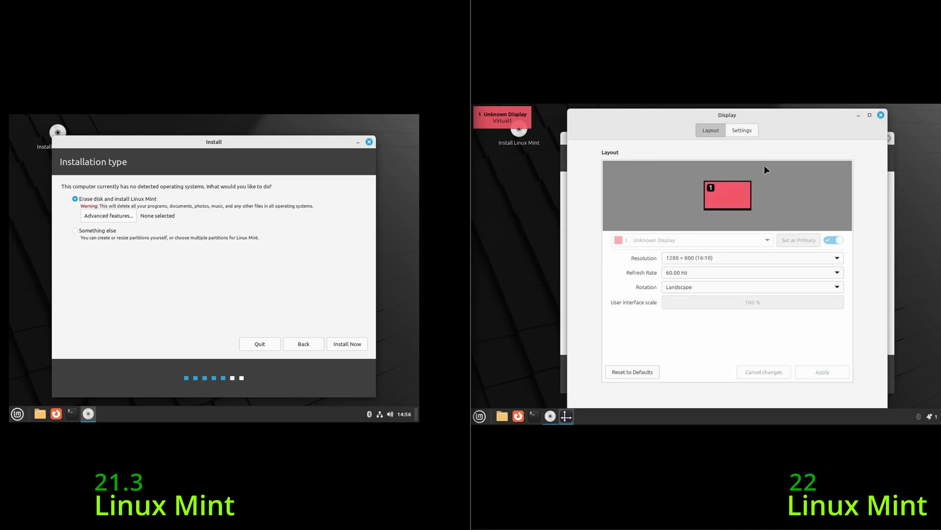
{"action": "left_click", "coordinate": [881, 114]}
Make the green Sele 3840x2160 Linux Mint image the Mint 22 wallpaper.
{"action": "right_click", "coordinate": [887, 227]}
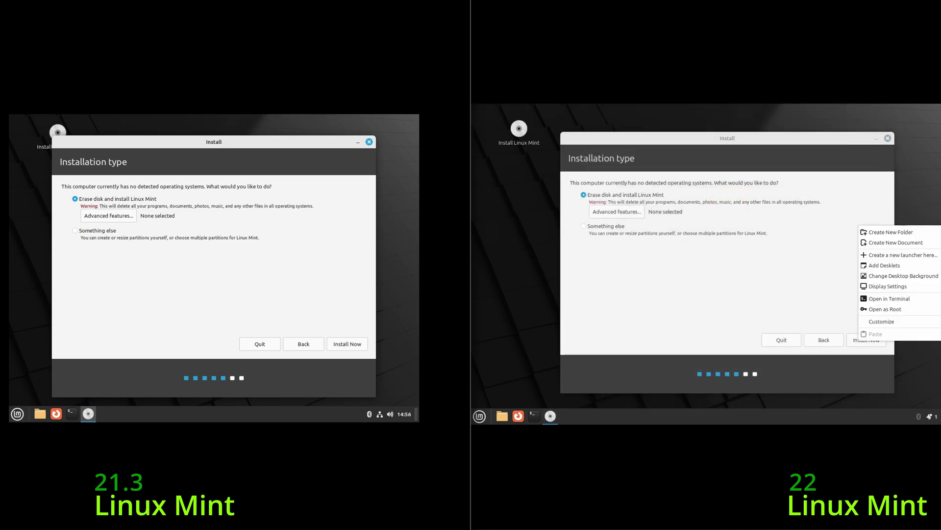
{"action": "left_click", "coordinate": [908, 277]}
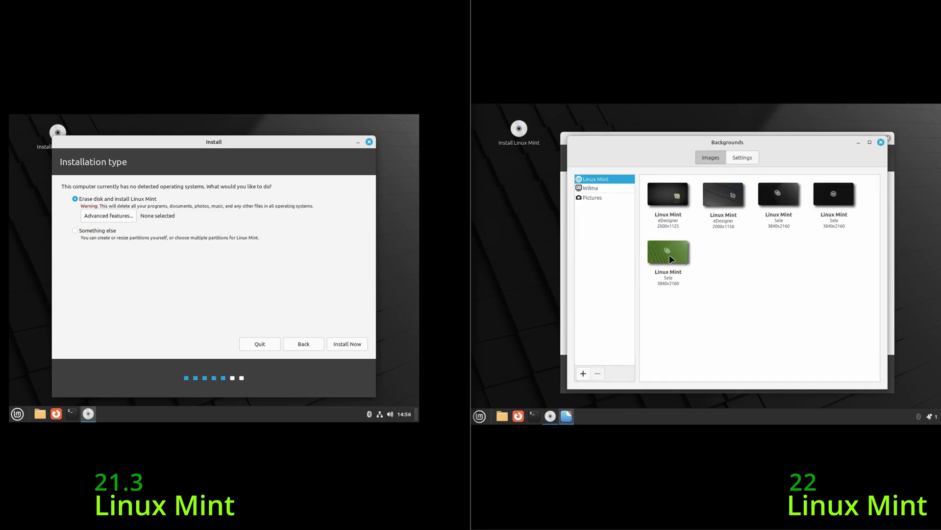
{"action": "left_click", "coordinate": [675, 251]}
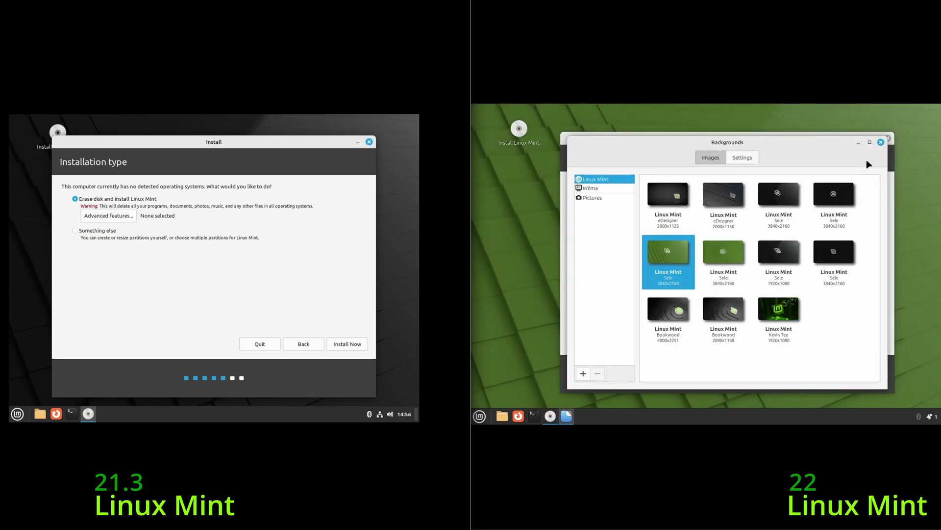
{"action": "left_click", "coordinate": [881, 143]}
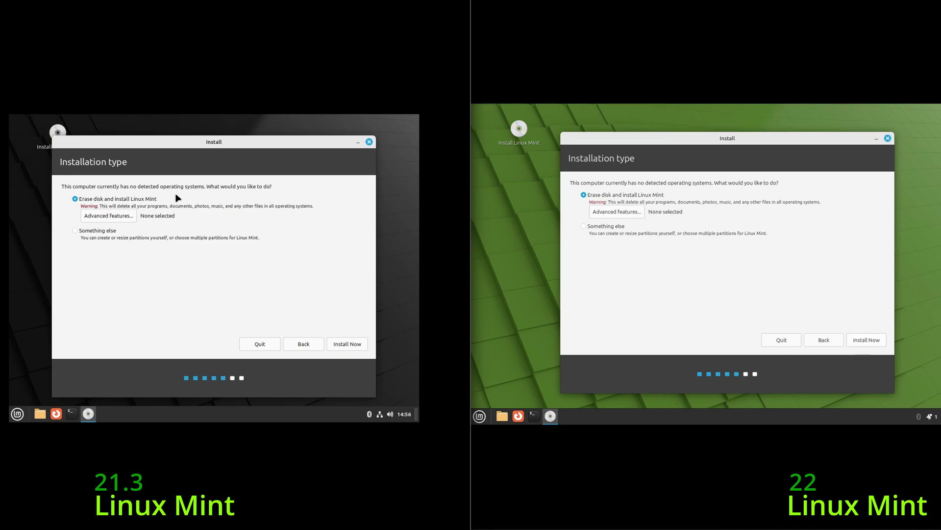
Start Install Now on both installers and confirm writing the partition changes to disk.
{"action": "left_click", "coordinate": [355, 345]}
{"action": "left_click", "coordinate": [867, 340]}
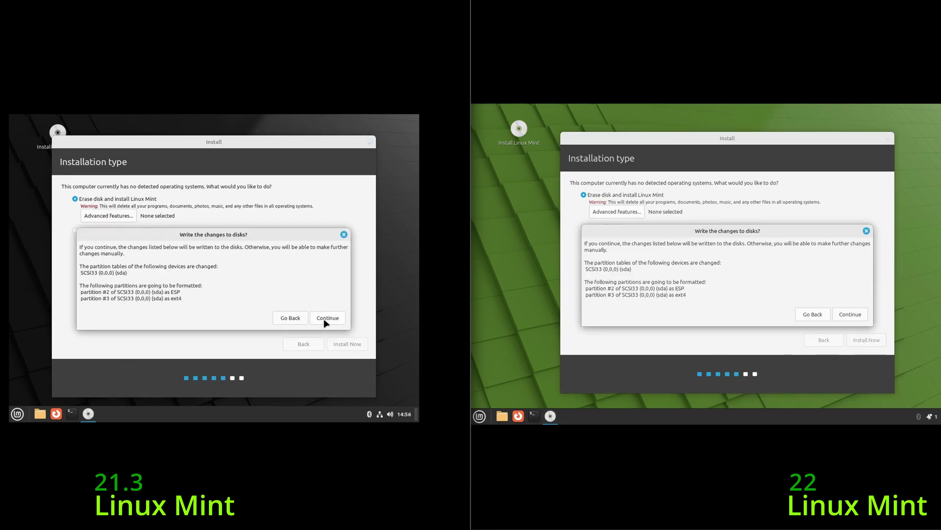
{"action": "left_click", "coordinate": [326, 320]}
{"action": "left_click", "coordinate": [848, 314]}
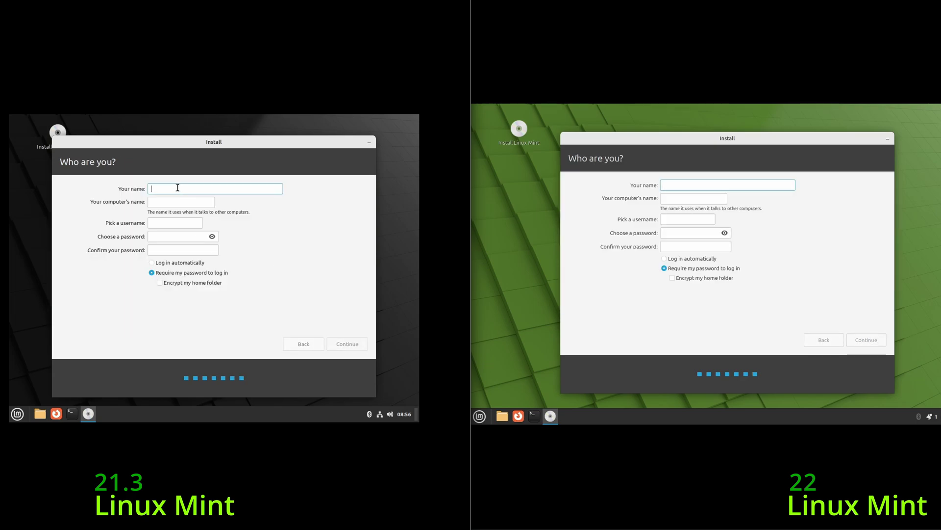
Enter the user's full name, username and password on Who are you? and continue installing.
{"action": "type", "text": "The Linux Guy"}
{"action": "key", "text": "Tab"}
{"action": "key", "text": "Tab"}
{"action": "type", "text": "thelinuxitguy"}
{"action": "key", "text": "Tab"}
{"action": "type", "text": "123"}
{"action": "key", "text": "Tab"}
{"action": "type", "text": "123The Linux IT Guy"}
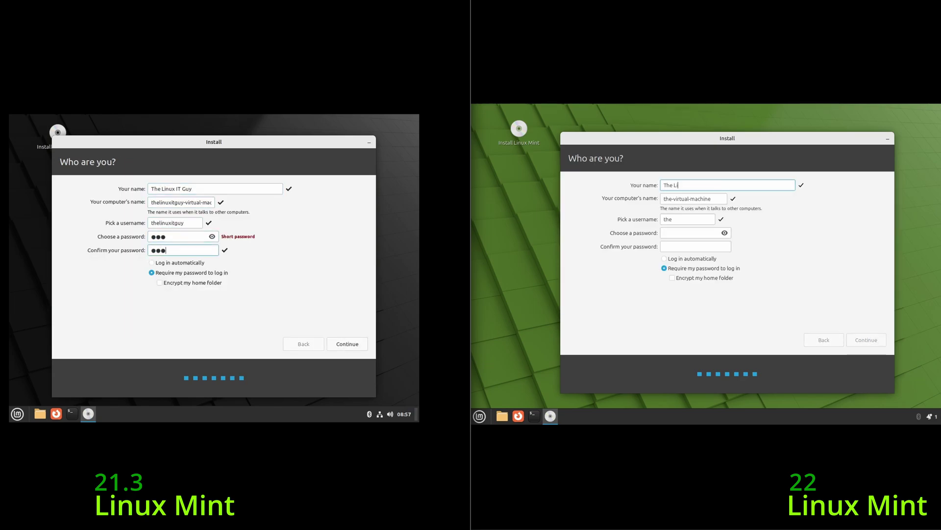
{"action": "key", "text": "Tab"}
{"action": "key", "text": "Tab"}
{"action": "key", "text": "Tab"}
{"action": "type", "text": "123"}
{"action": "left_click", "coordinate": [867, 340]}
{"action": "key", "text": "Return"}
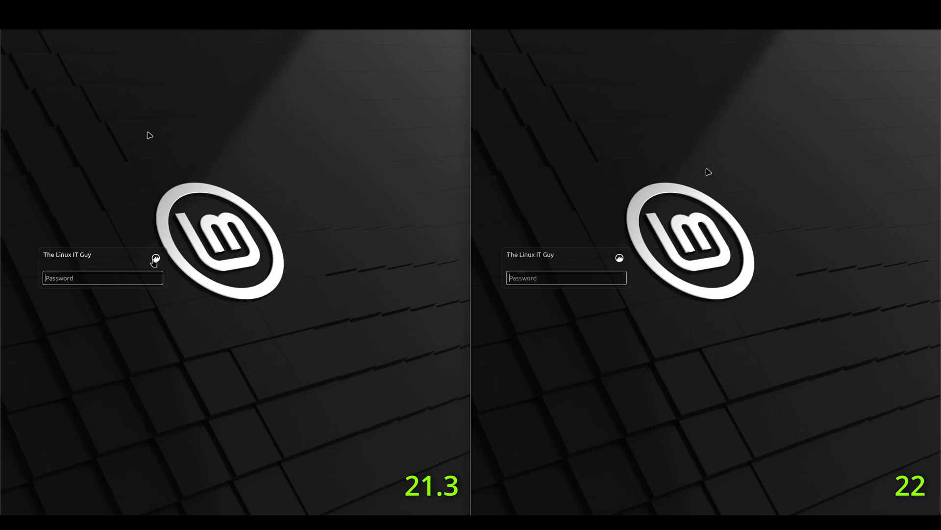
View the session choosers on both login screens, then log in with the account password.
{"action": "left_click", "coordinate": [156, 258]}
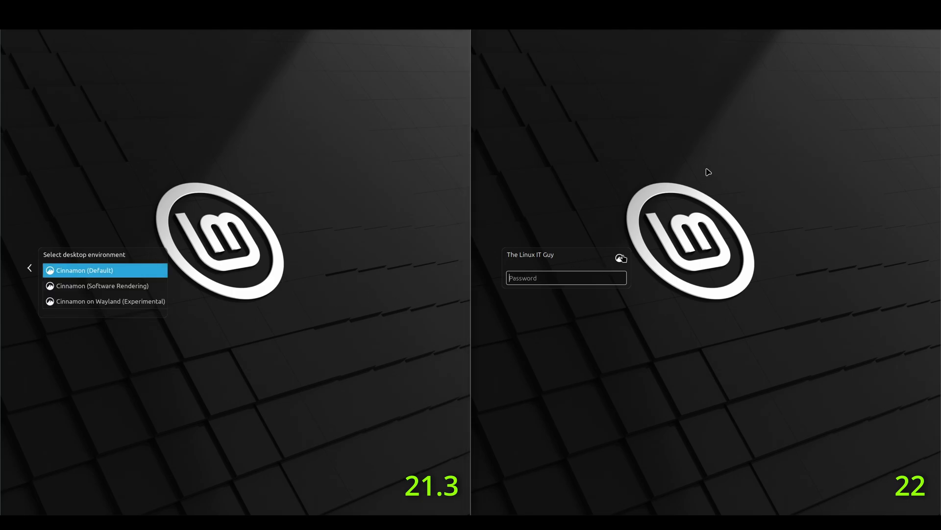
{"action": "left_click", "coordinate": [620, 257]}
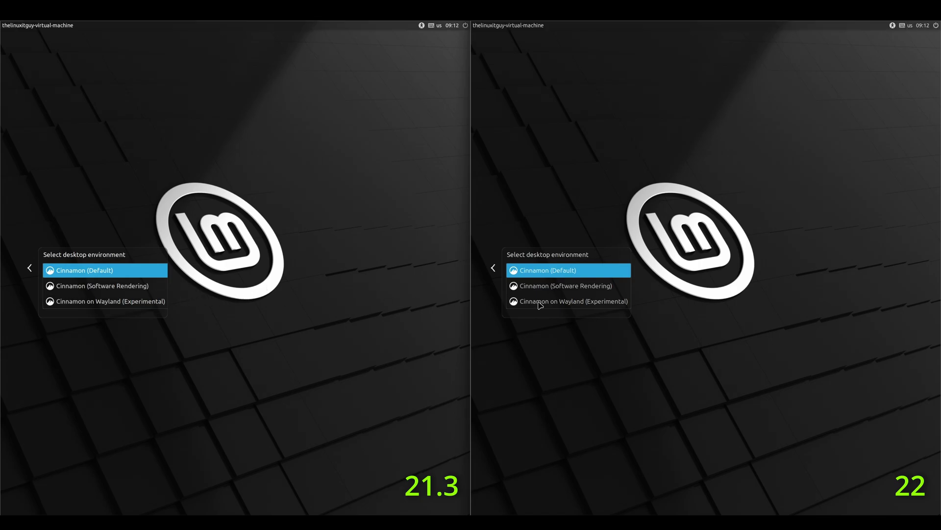
{"action": "left_click", "coordinate": [494, 268]}
{"action": "left_click", "coordinate": [30, 268]}
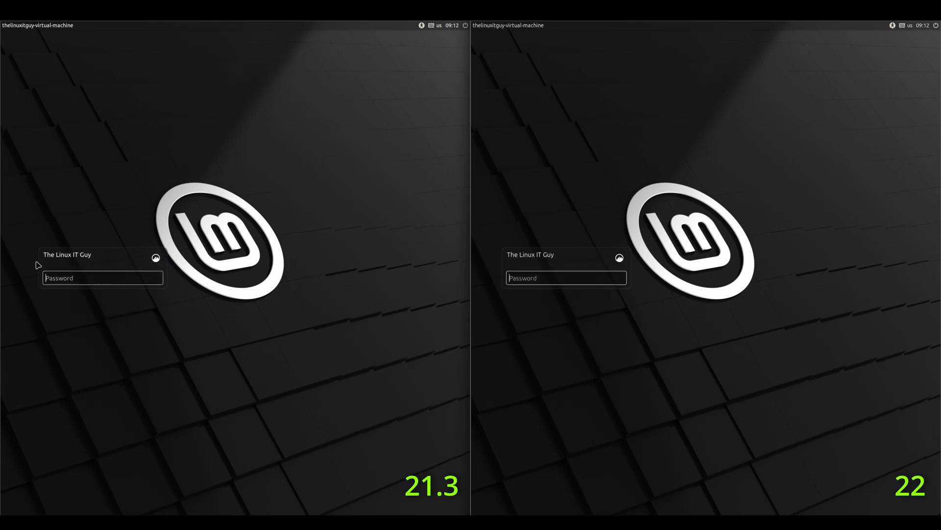
{"action": "left_click", "coordinate": [112, 276]}
{"action": "type", "text": "******"}
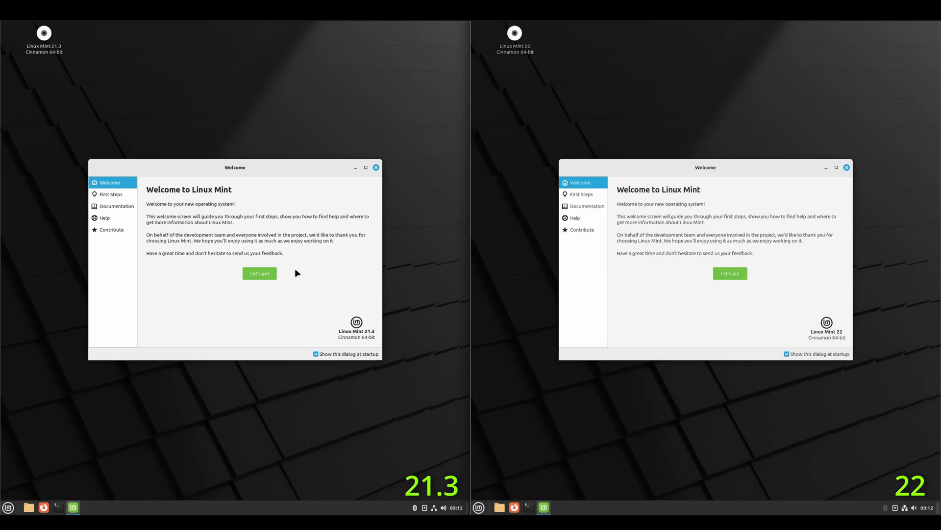
Apply the green Linux Mint wallpaper to the installed Mint 22 desktop via Backgrounds.
{"action": "right_click", "coordinate": [546, 141]}
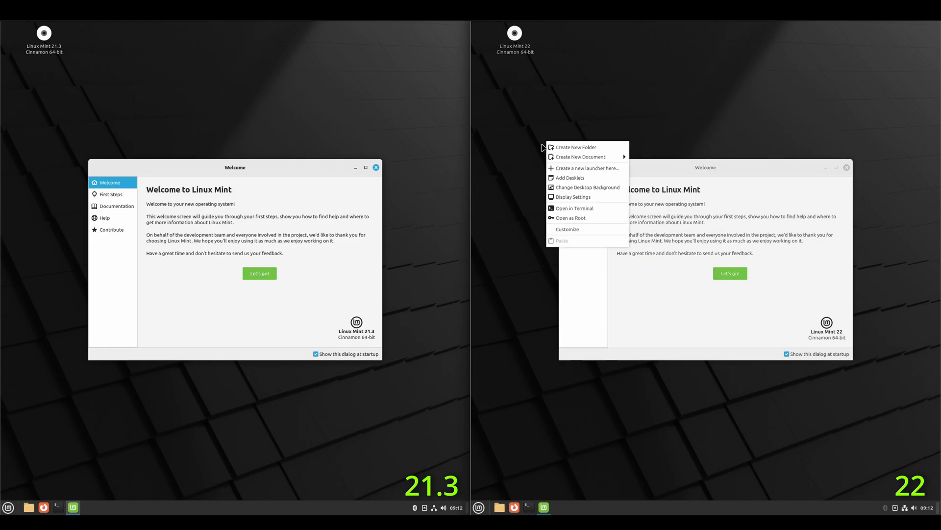
{"action": "left_click", "coordinate": [578, 187]}
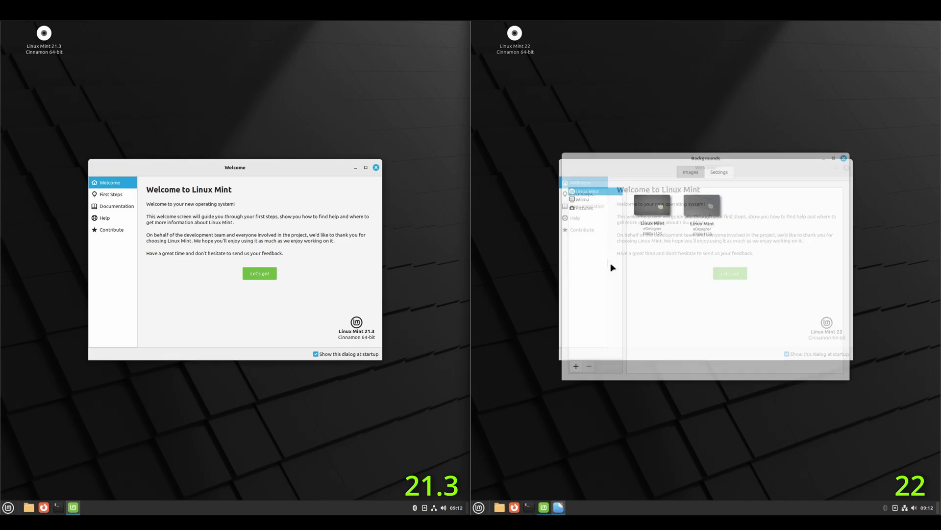
{"action": "left_click", "coordinate": [661, 262]}
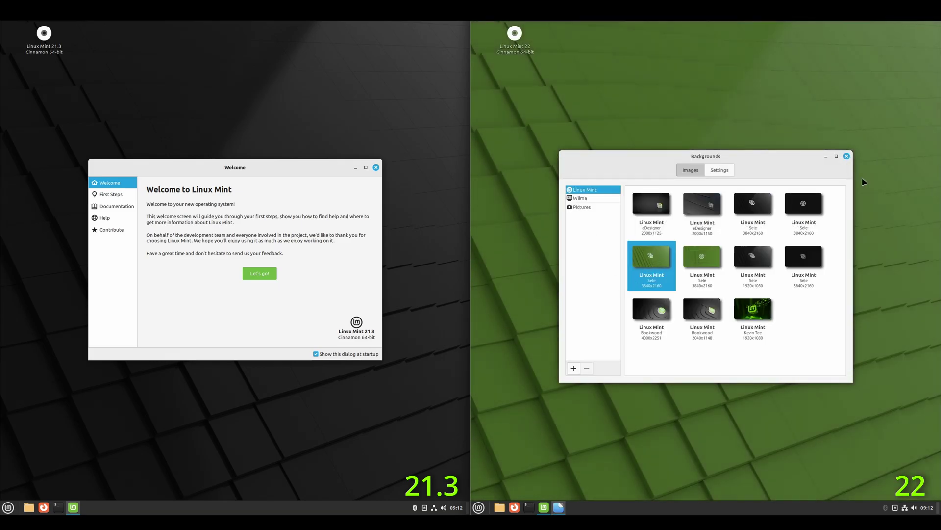
{"action": "left_click", "coordinate": [847, 156]}
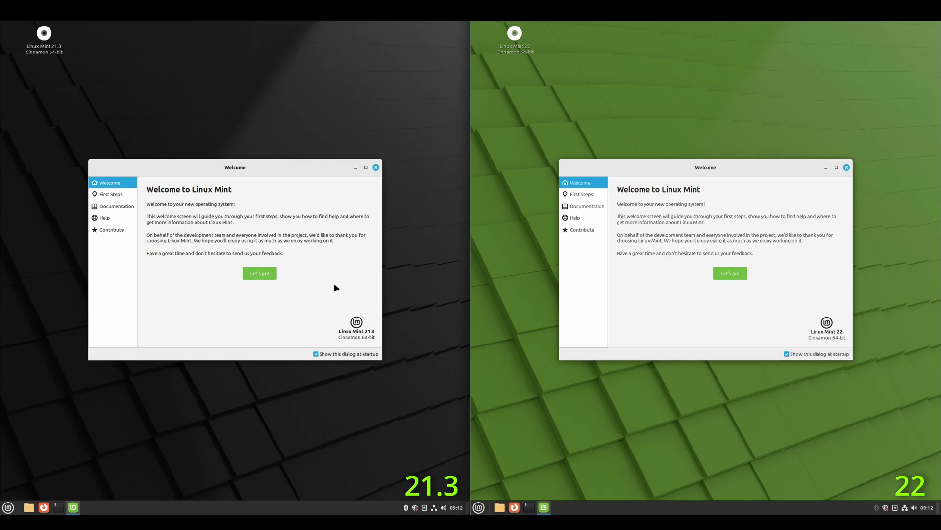
Close the 21.3 Welcome screen, dismiss both Update Manager intros and decline mirror switching.
{"action": "left_click", "coordinate": [376, 168]}
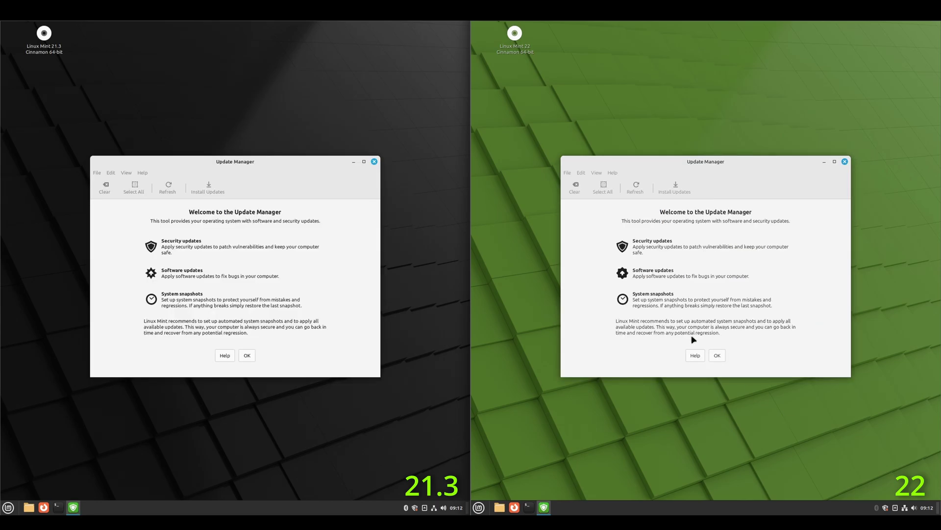
{"action": "left_click", "coordinate": [247, 355]}
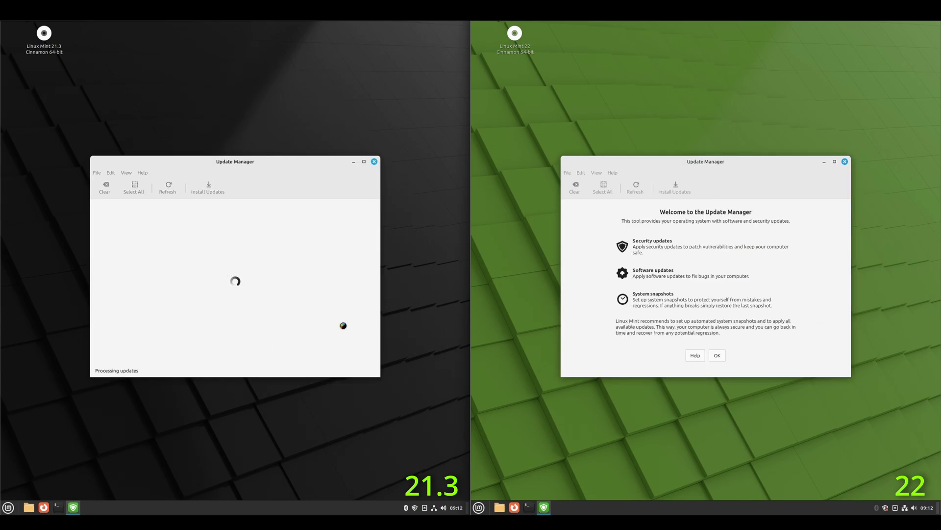
{"action": "left_click", "coordinate": [717, 355]}
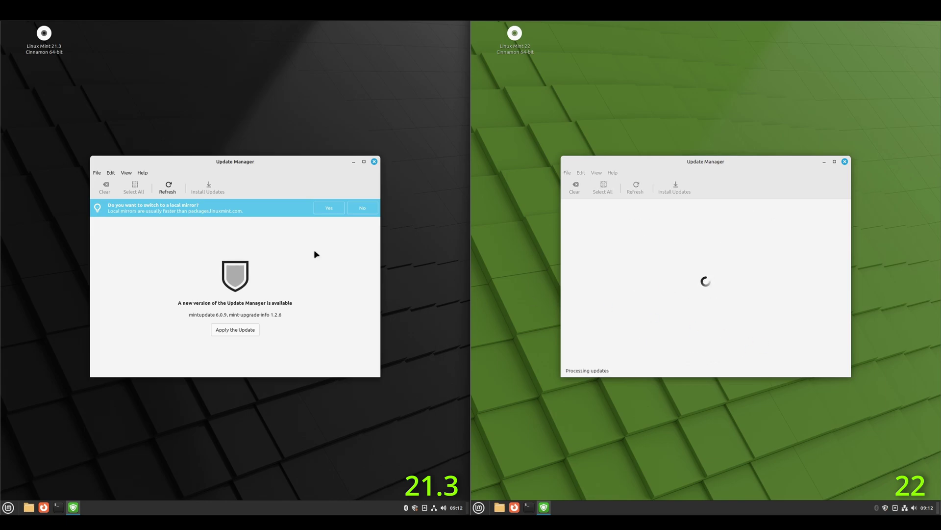
{"action": "left_click", "coordinate": [360, 208]}
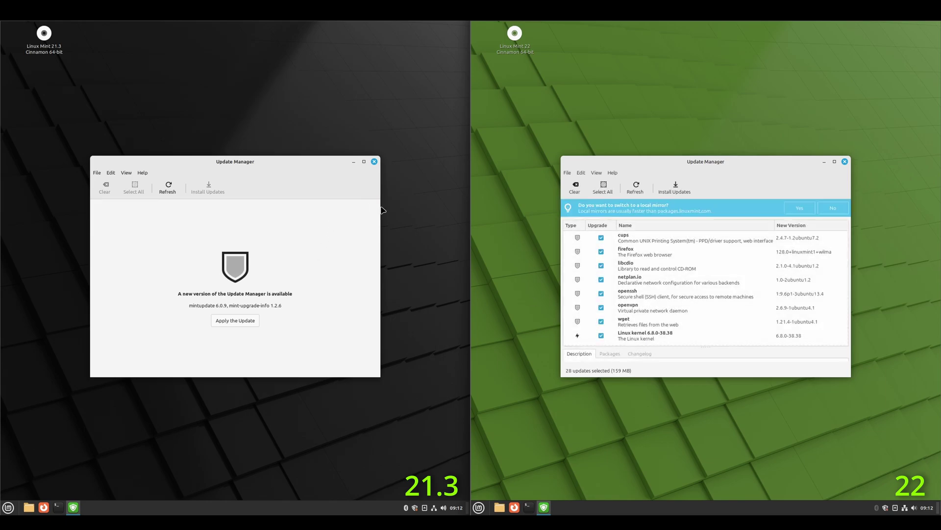
{"action": "left_click", "coordinate": [836, 210]}
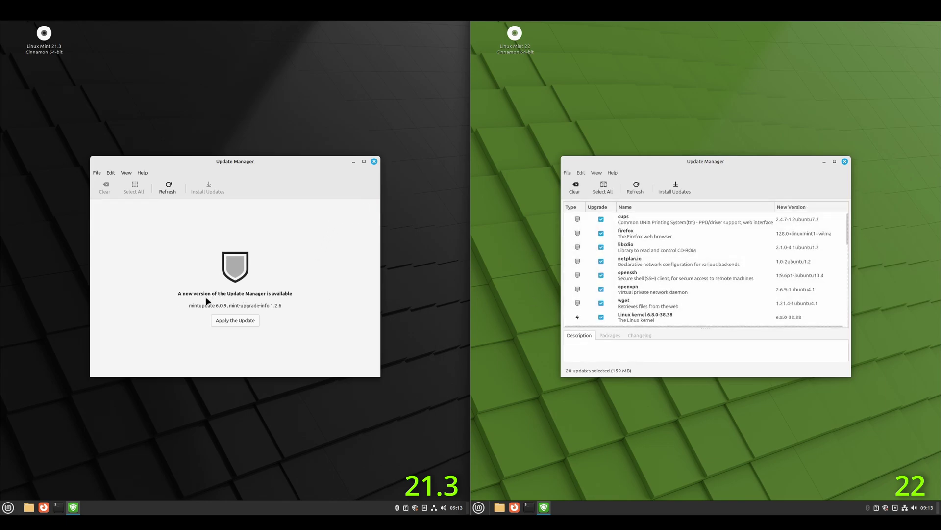
Apply the mintupdate 6.0.9 self-update on 21.3 with the password and dismiss the error.
{"action": "left_click", "coordinate": [228, 323]}
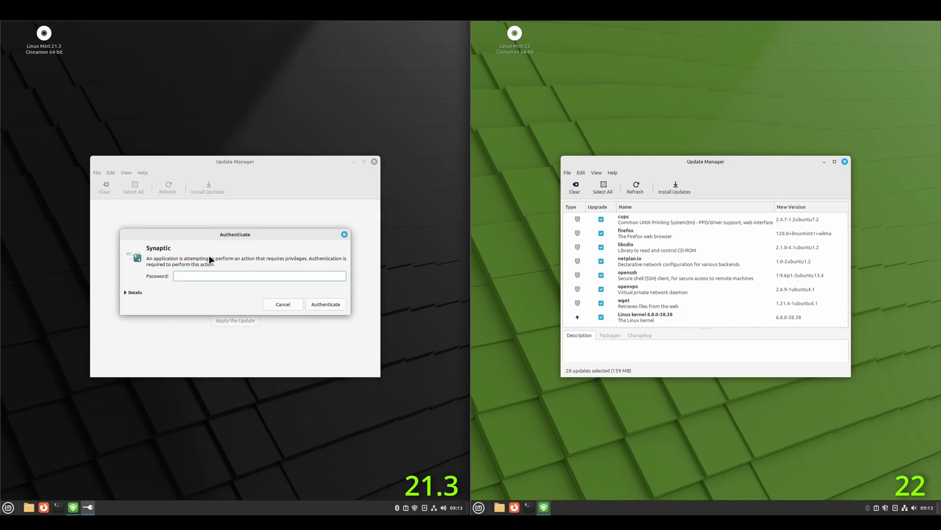
{"action": "type", "text": "***"}
{"action": "left_click", "coordinate": [342, 308]}
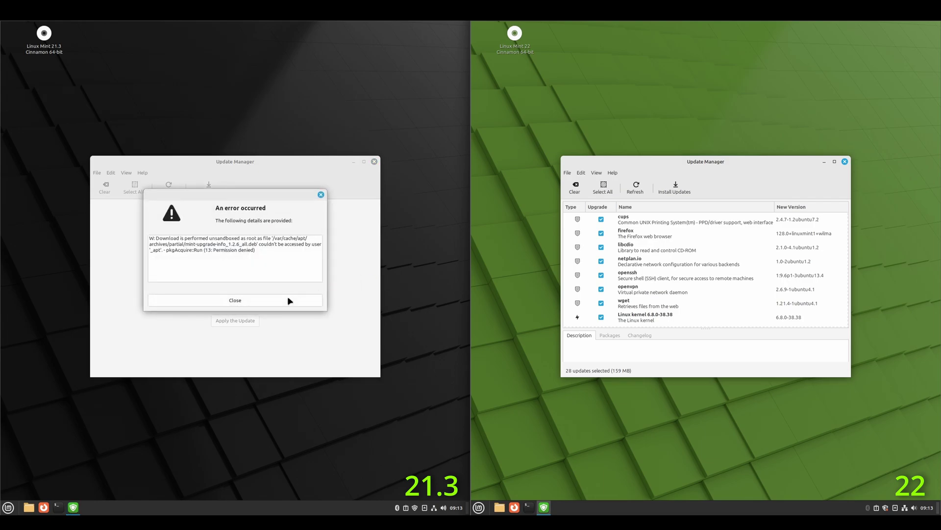
{"action": "left_click", "coordinate": [290, 300]}
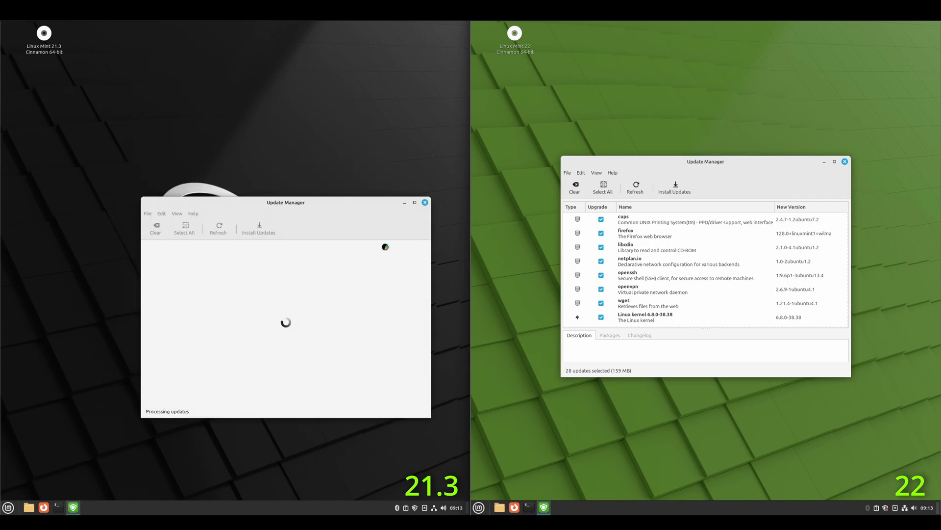
Place both Update Manager windows side by side and install all selected updates after authenticating.
{"action": "left_click_drag", "start_coordinate": [366, 200], "coordinate": [401, 165]}
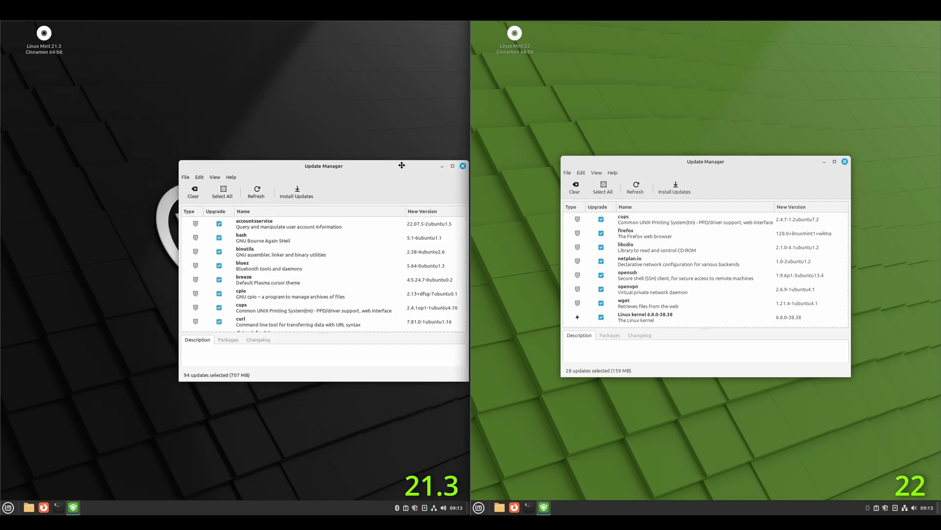
{"action": "left_click_drag", "start_coordinate": [729, 166], "coordinate": [640, 167]}
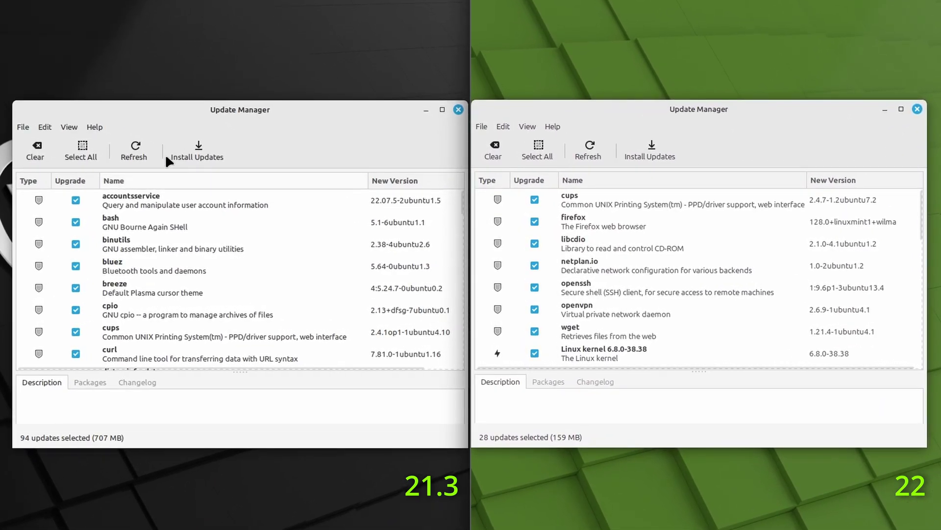
{"action": "left_click", "coordinate": [195, 152]}
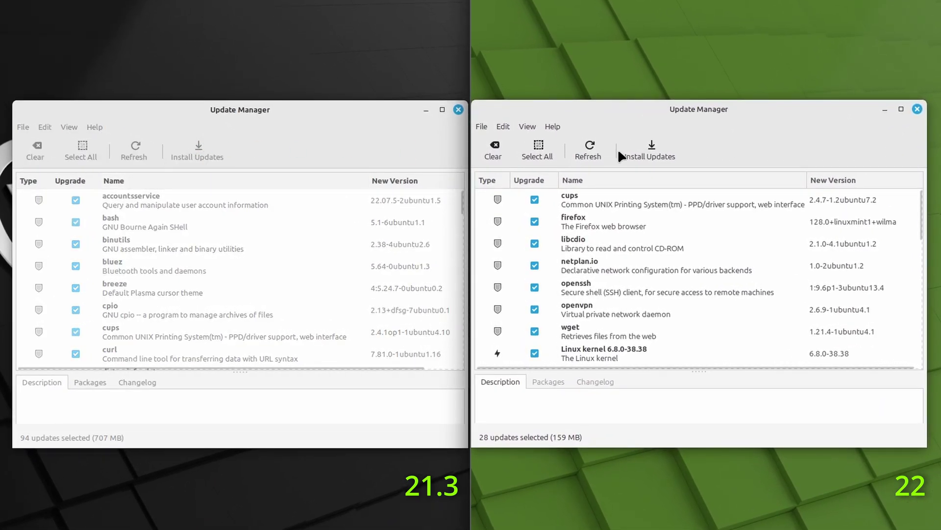
{"action": "left_click", "coordinate": [632, 153]}
{"action": "type", "text": "password"}
{"action": "key", "text": "Return"}
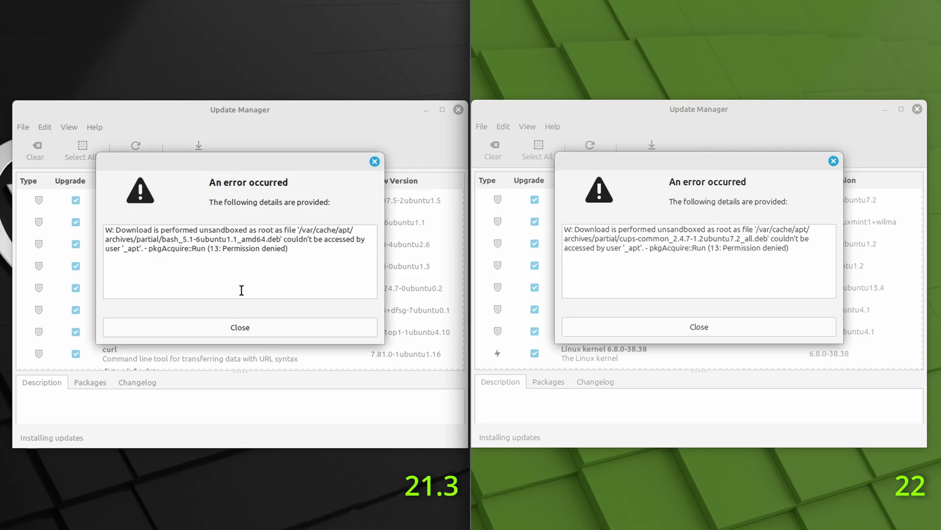
Dismiss both download errors and open a terminal on each system, arranged side by side.
{"action": "left_click", "coordinate": [290, 325]}
{"action": "left_click", "coordinate": [644, 327]}
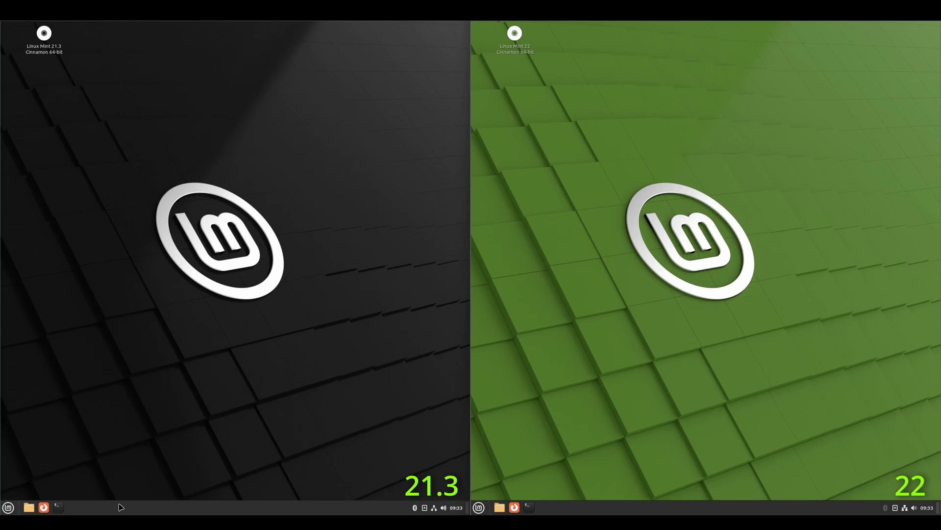
{"action": "left_click", "coordinate": [58, 506]}
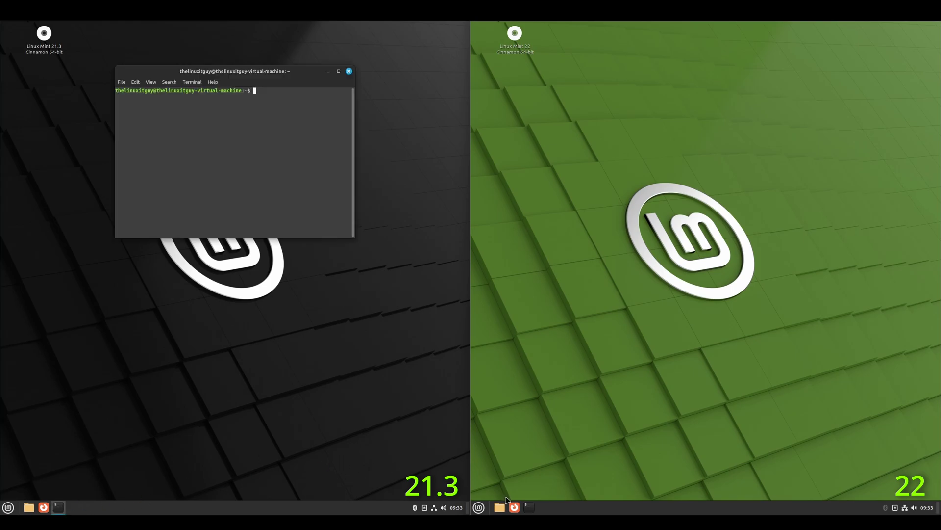
{"action": "left_click", "coordinate": [529, 507]}
{"action": "left_click_drag", "start_coordinate": [271, 74], "coordinate": [385, 143]}
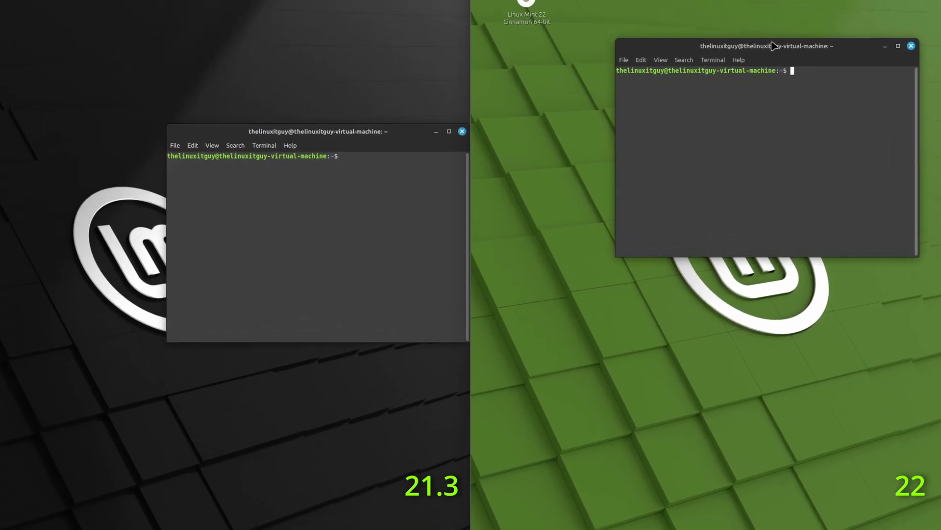
{"action": "left_click_drag", "start_coordinate": [771, 40], "coordinate": [660, 121]}
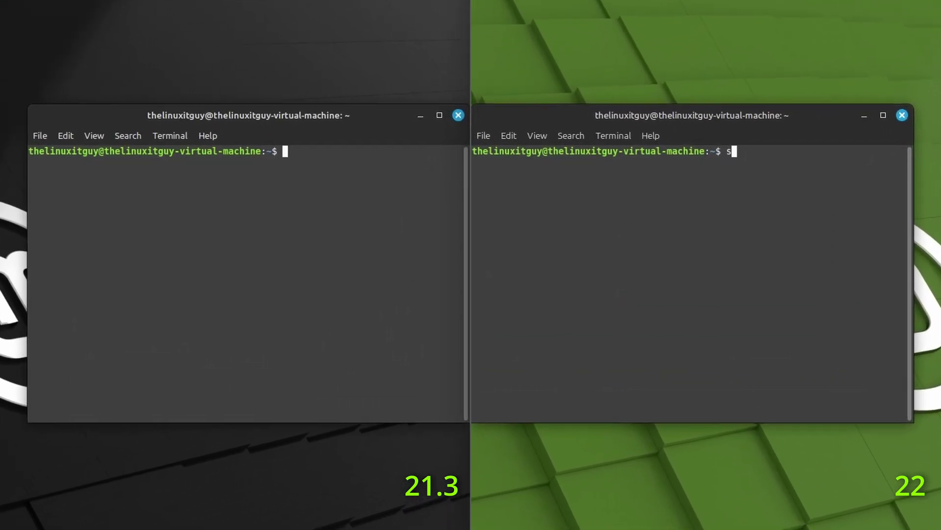
Schedule a reboot on both machines with shutdown -r 09:34.
{"action": "type", "text": "hutdown -r 09:34"}
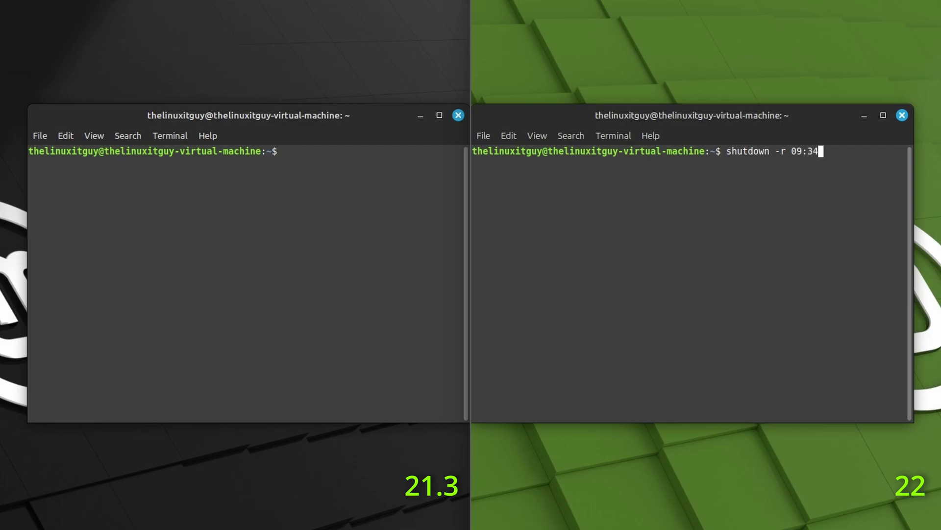
{"action": "type", "text": "shutdown r"}
{"action": "key", "text": "BackSpace"}
{"action": "type", "text": "-r 09:34"}
{"action": "key", "text": "Return"}
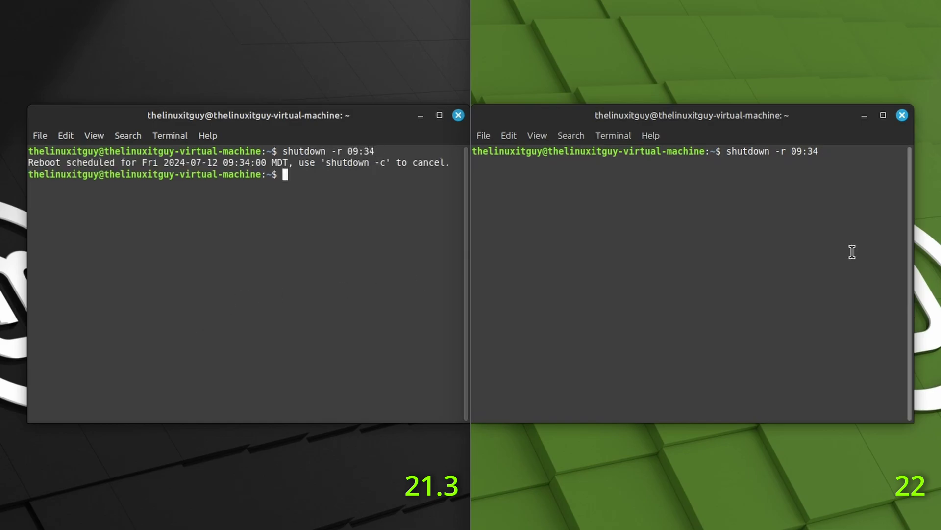
{"action": "key", "text": "Return"}
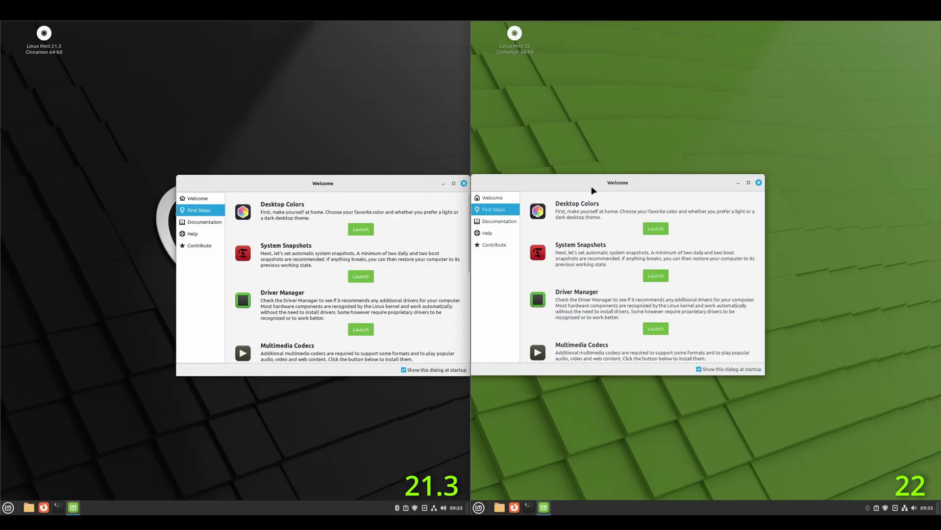
{"action": "left_click", "coordinate": [361, 329]}
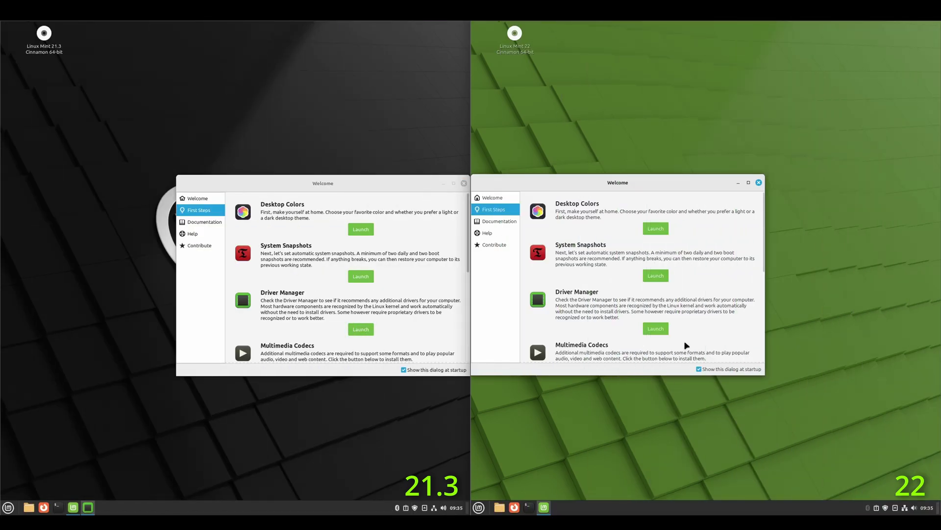
{"action": "left_click", "coordinate": [660, 332]}
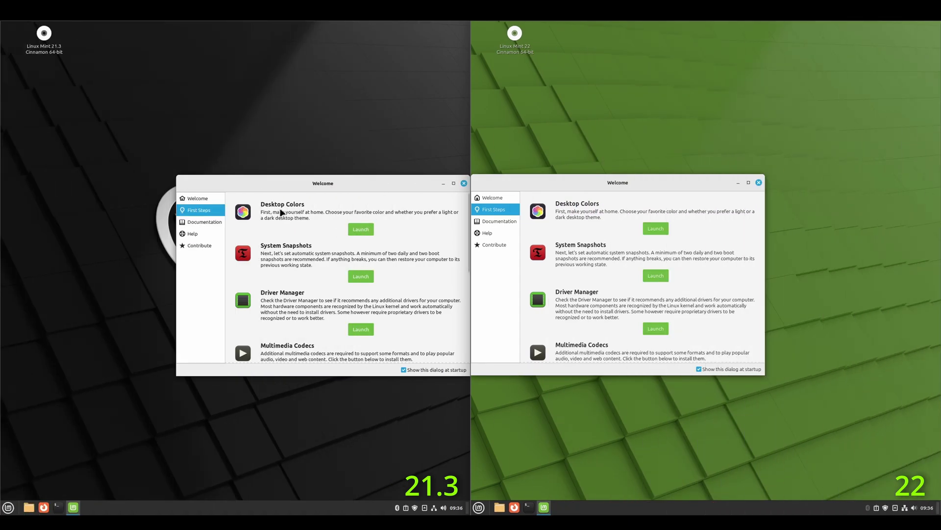
{"action": "left_click", "coordinate": [361, 229]}
Switch both desktops to the Dark appearance, with blue accent on 21.3 and green on 22.
{"action": "left_click", "coordinate": [655, 230]}
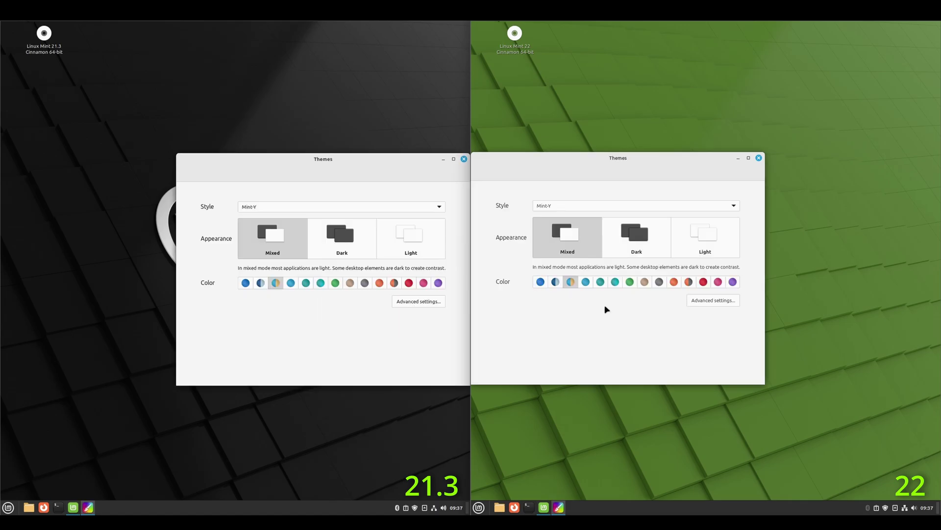
{"action": "left_click", "coordinate": [637, 237]}
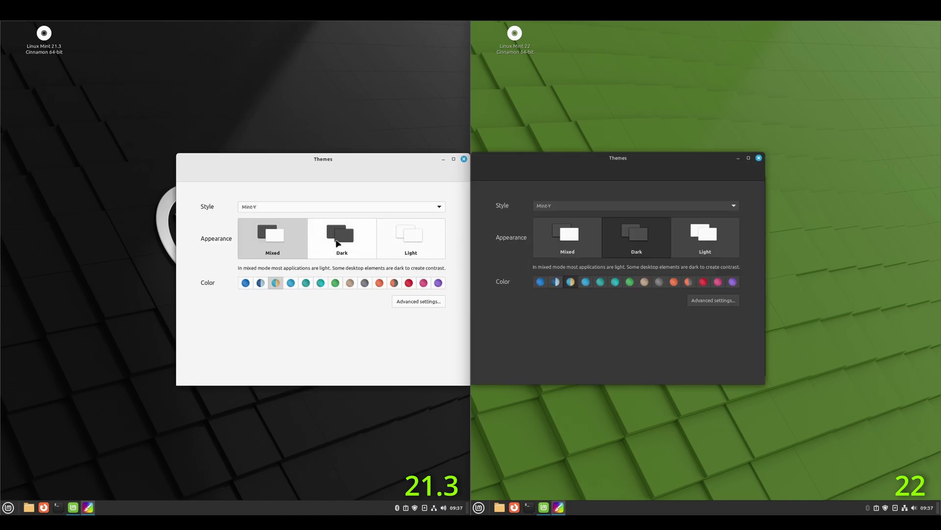
{"action": "left_click", "coordinate": [338, 242]}
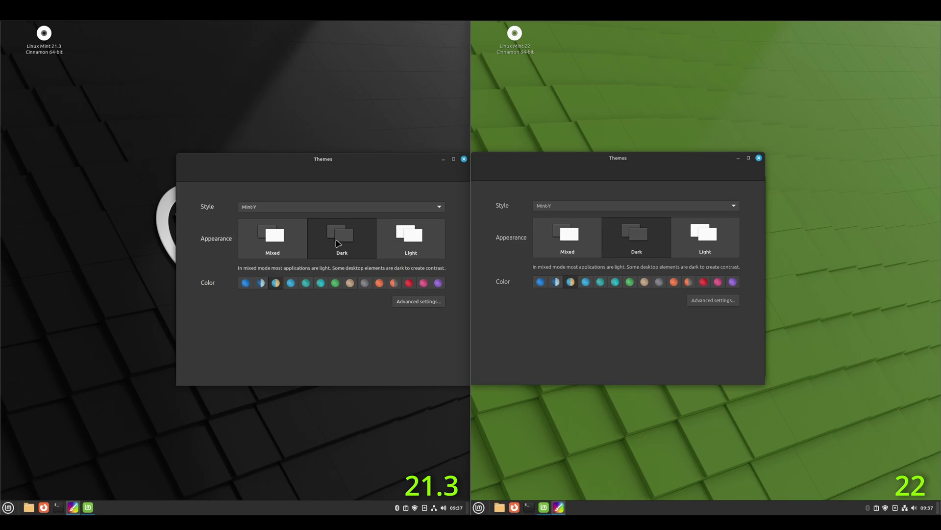
{"action": "left_click", "coordinate": [245, 283]}
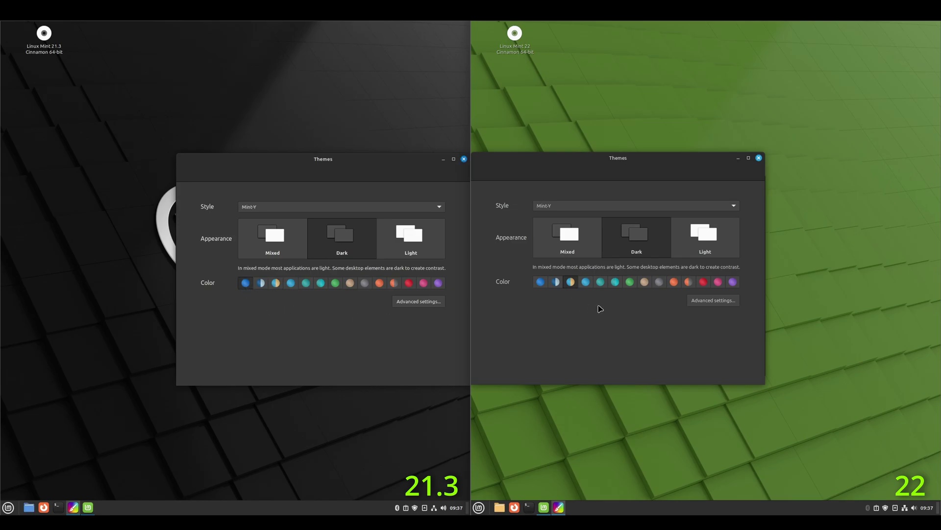
{"action": "left_click", "coordinate": [630, 281]}
Show Advanced settings in both Themes windows, then return to Simplified settings.
{"action": "left_click", "coordinate": [715, 301]}
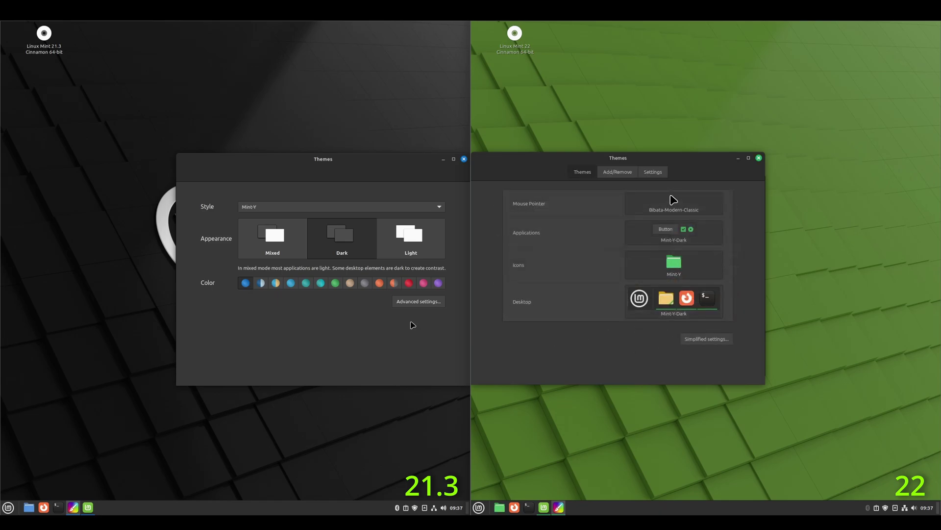
{"action": "left_click", "coordinate": [420, 304]}
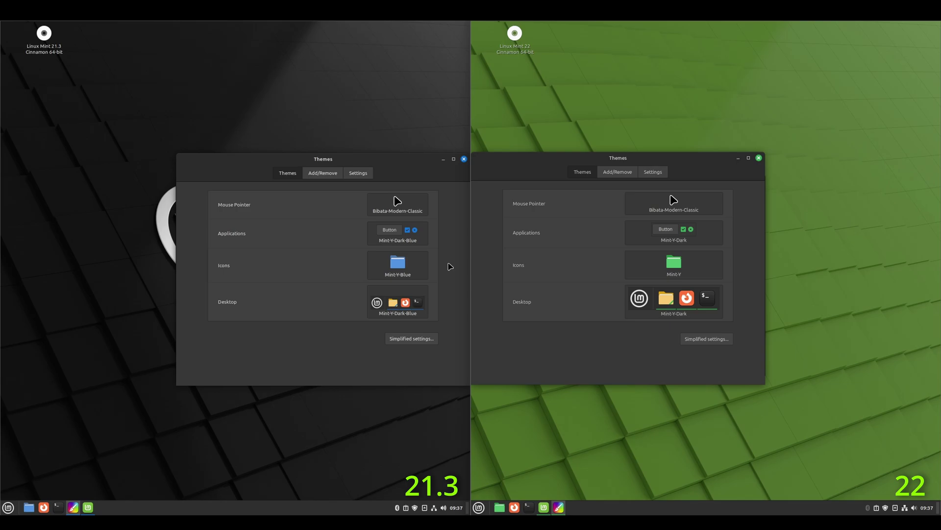
{"action": "left_click", "coordinate": [410, 339]}
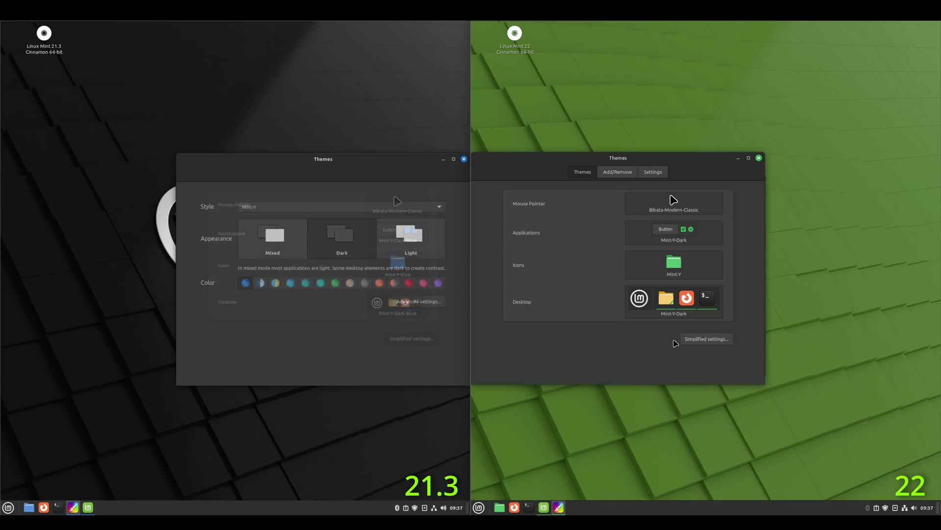
{"action": "left_click", "coordinate": [719, 339]}
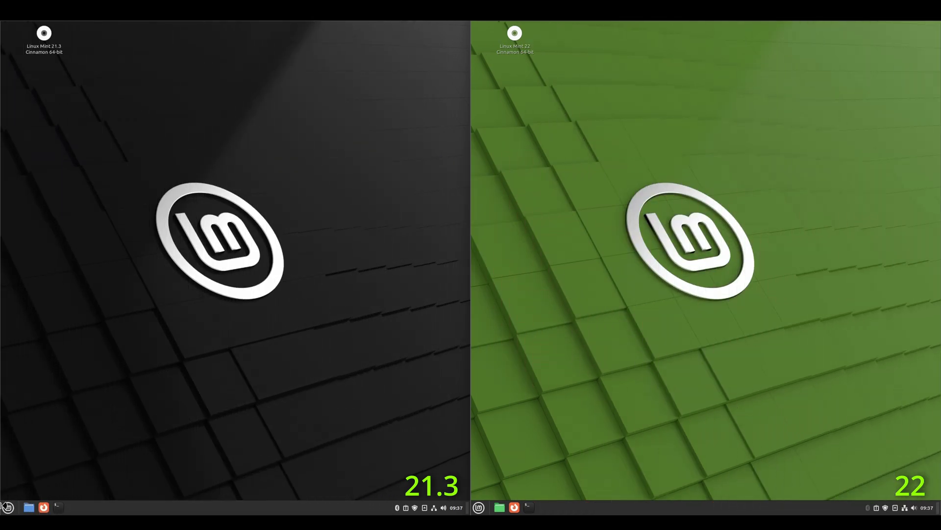
{"action": "left_click", "coordinate": [7, 507]}
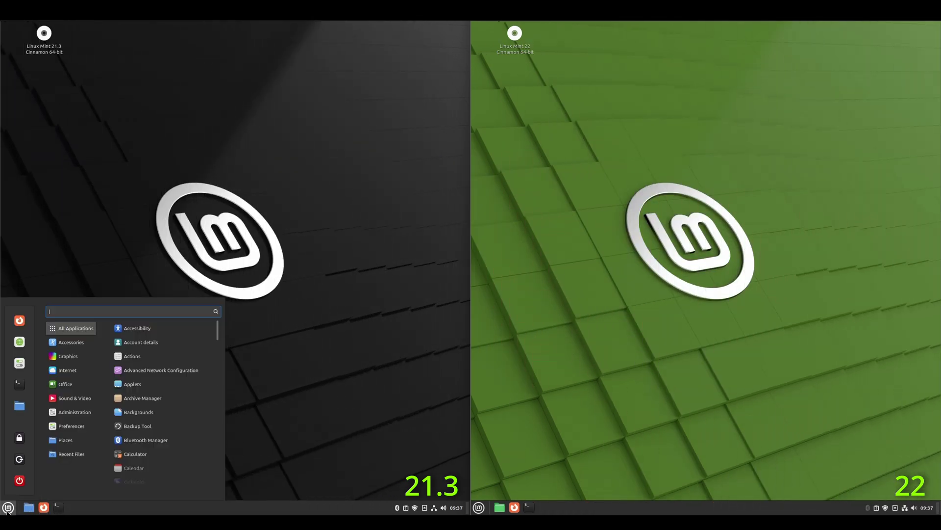
{"action": "type", "text": "system"}
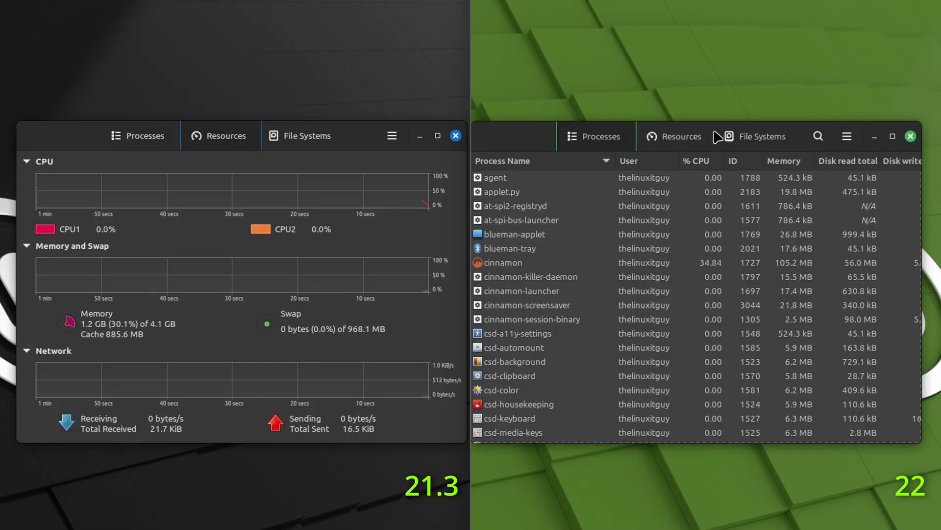
{"action": "left_click", "coordinate": [683, 141]}
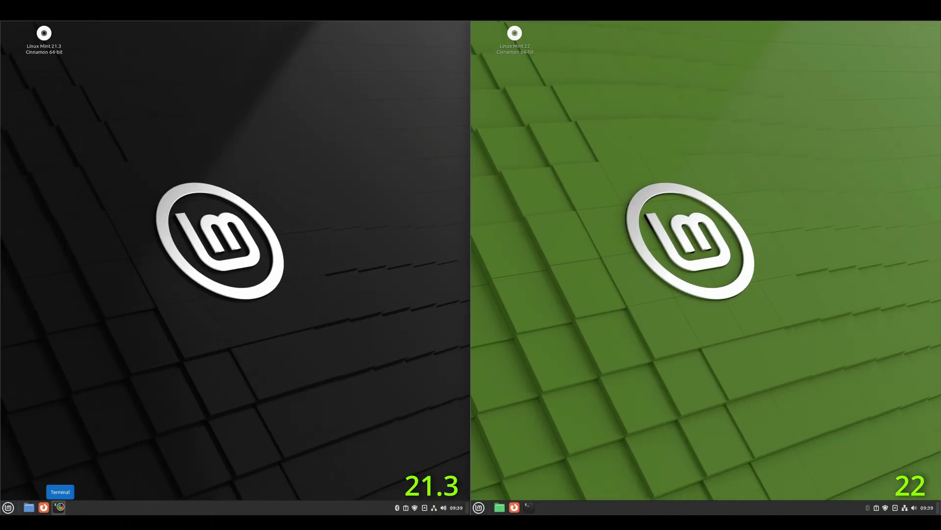
Install htop on both 21.3 and 22 with sudo apt install htop.
{"action": "left_click", "coordinate": [58, 507]}
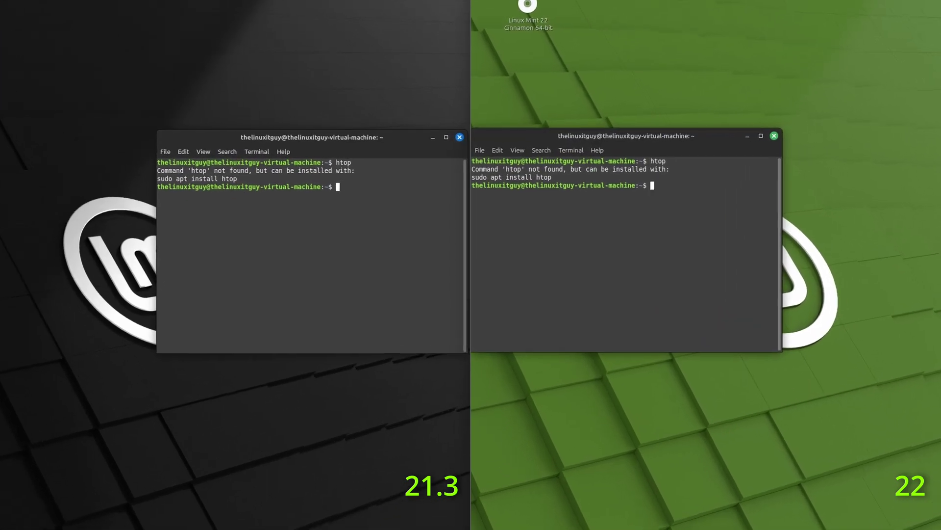
{"action": "type", "text": "sudo apt "}
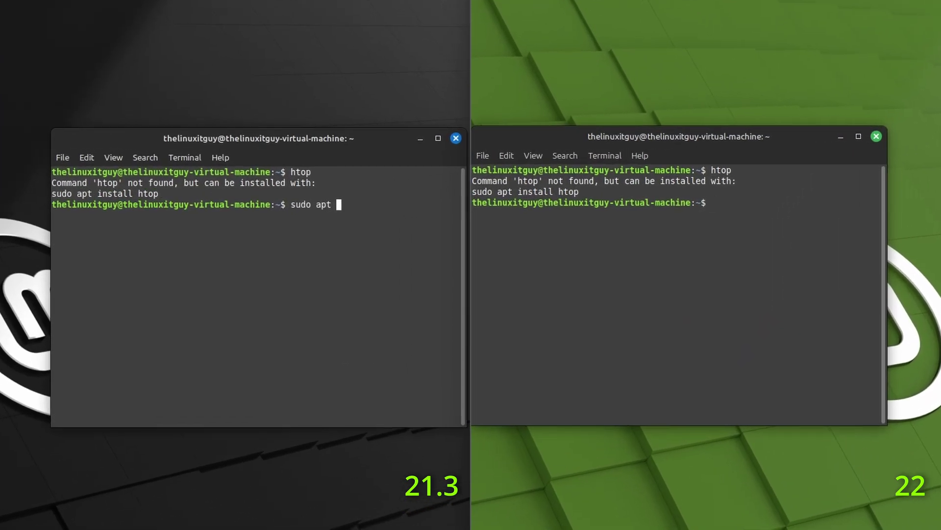
{"action": "type", "text": "install htop"}
{"action": "key", "text": "Return"}
{"action": "key", "text": "Return"}
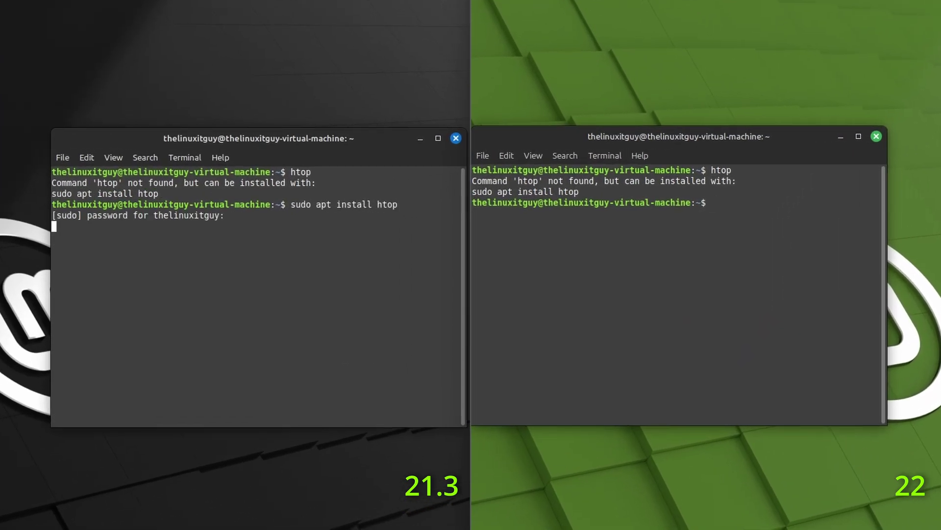
{"action": "left_click", "coordinate": [649, 303]}
{"action": "type", "text": "sudo"}
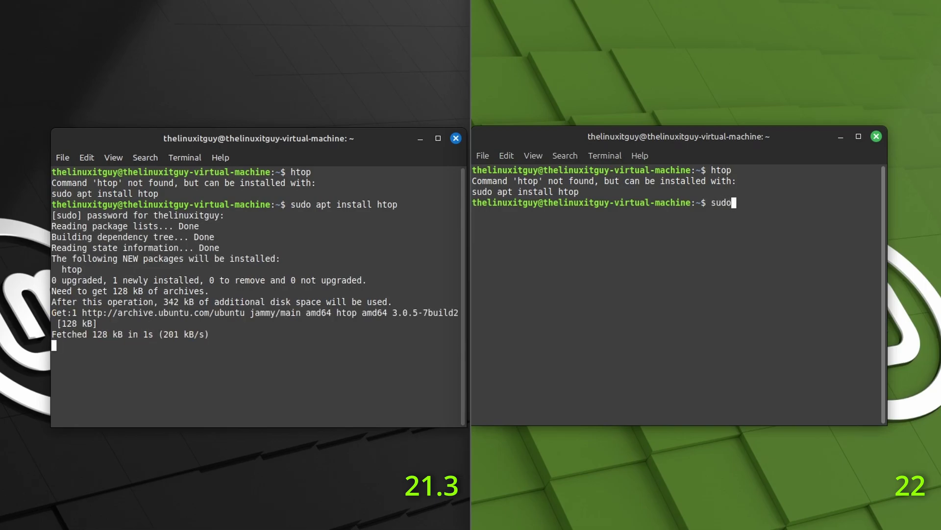
{"action": "type", "text": " apt install htop"}
{"action": "key", "text": "Return"}
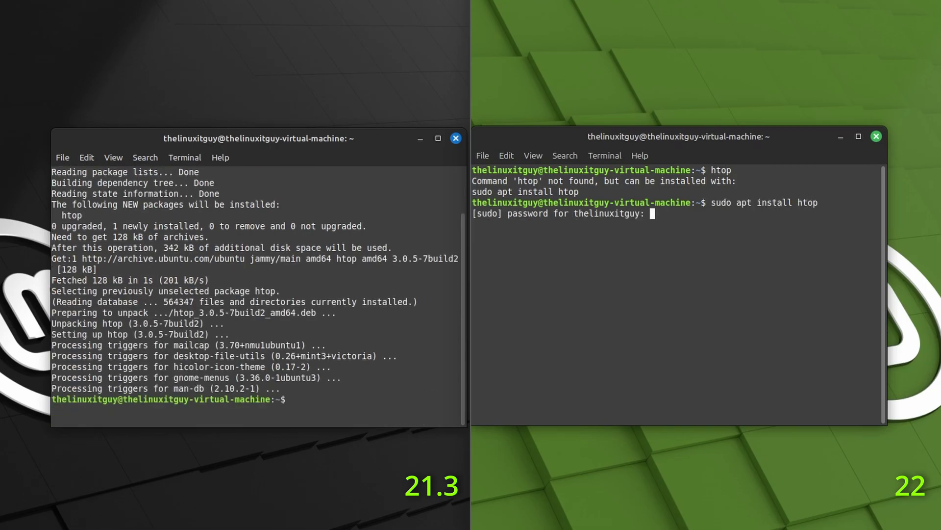
{"action": "key", "text": "Return"}
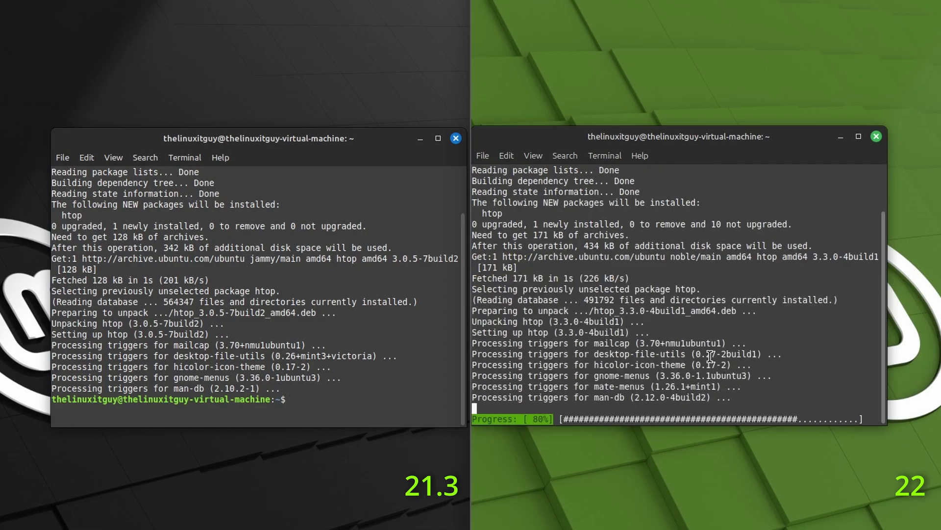
Launch htop in both the 21.3 and 22 terminals.
{"action": "type", "text": "ht"}
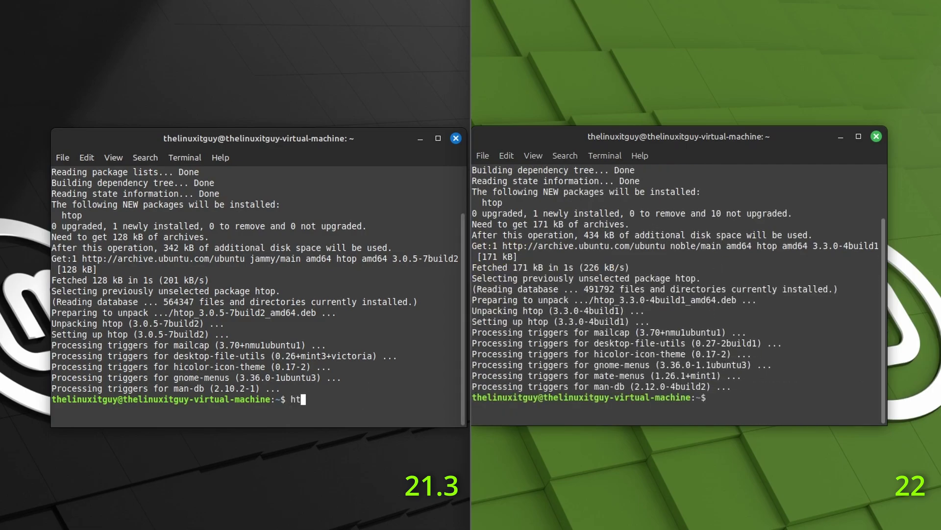
{"action": "type", "text": "op"}
{"action": "key", "text": "Return"}
{"action": "type", "text": "h"}
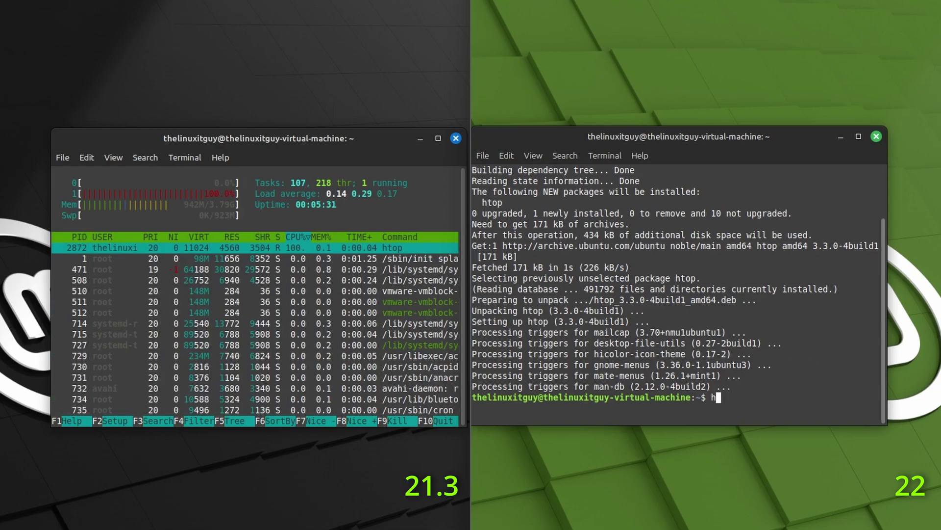
{"action": "type", "text": "top"}
{"action": "key", "text": "Return"}
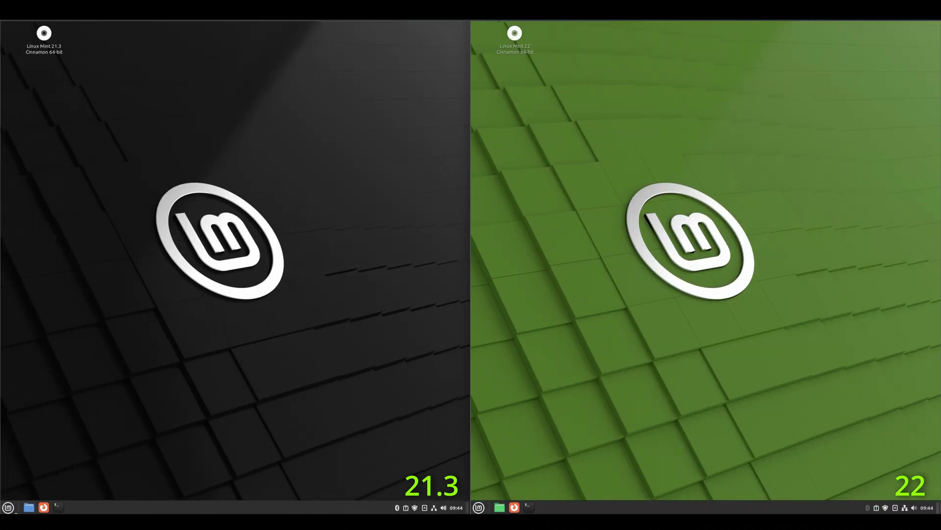
Launch System Settings on Mint 21.3 from a 'syste' menu search and maximize it.
{"action": "left_click", "coordinate": [9, 508]}
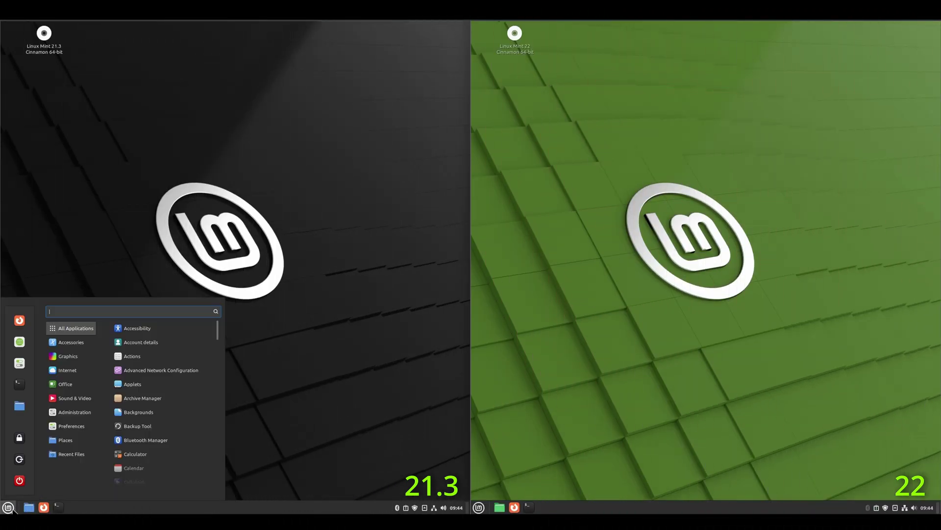
{"action": "type", "text": "system set"}
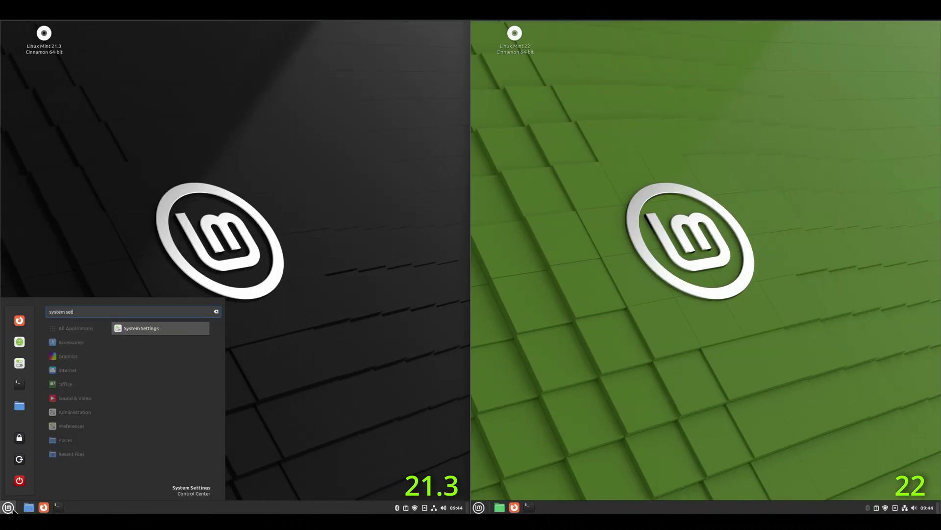
{"action": "left_click", "coordinate": [141, 369]}
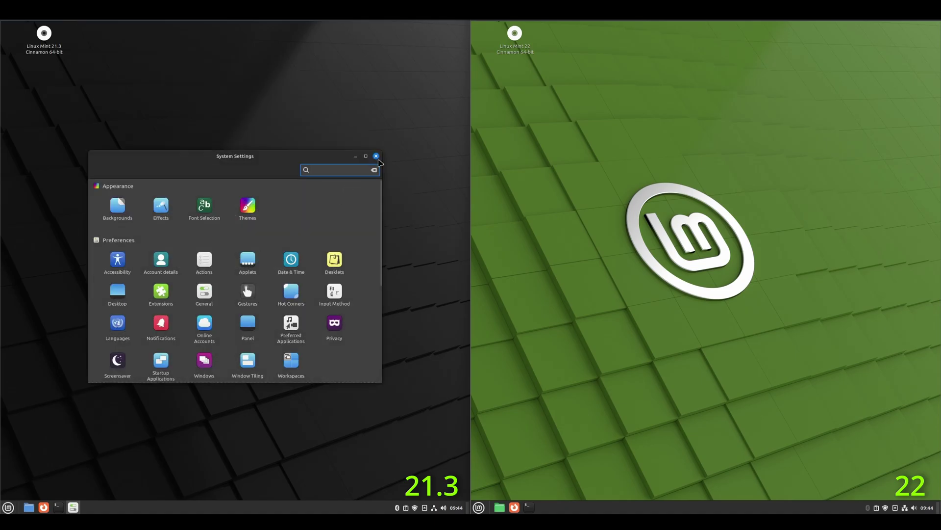
{"action": "left_click", "coordinate": [366, 155]}
Launch System Settings maximized on Mint 22, then show System Info on both machines.
{"action": "left_click", "coordinate": [480, 508]}
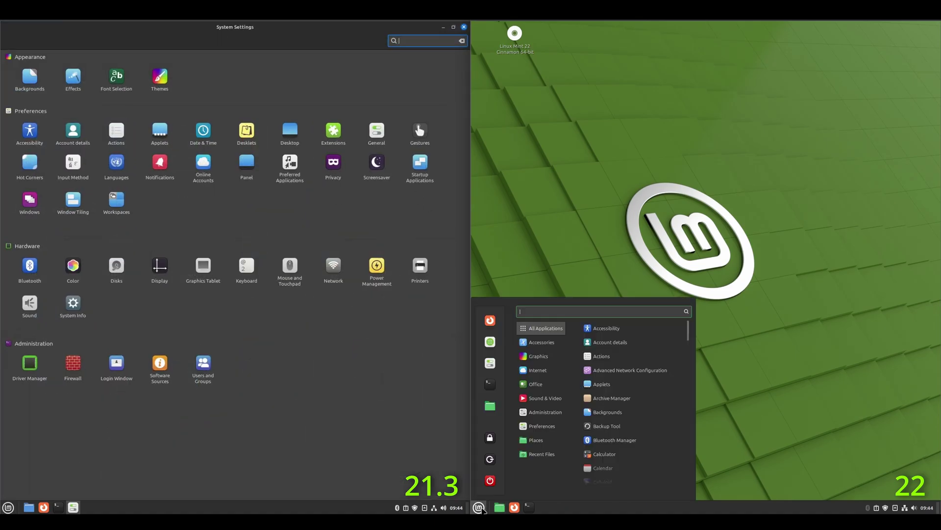
{"action": "type", "text": "settings"}
{"action": "key", "text": "Return"}
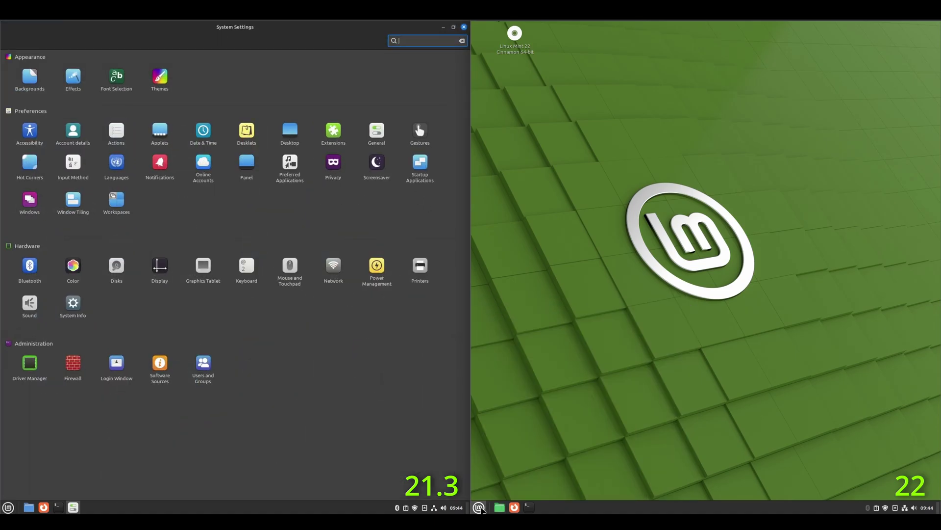
{"action": "left_click", "coordinate": [837, 156]}
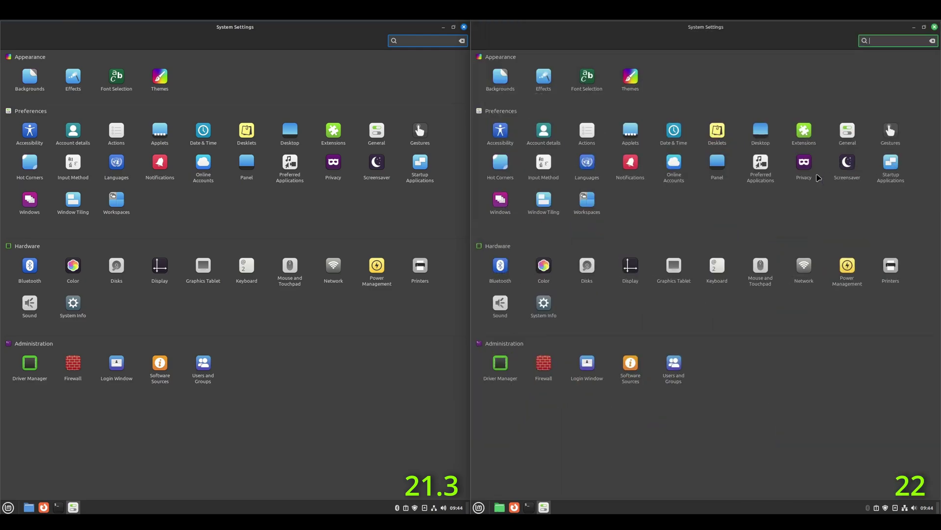
{"action": "left_click", "coordinate": [544, 305]}
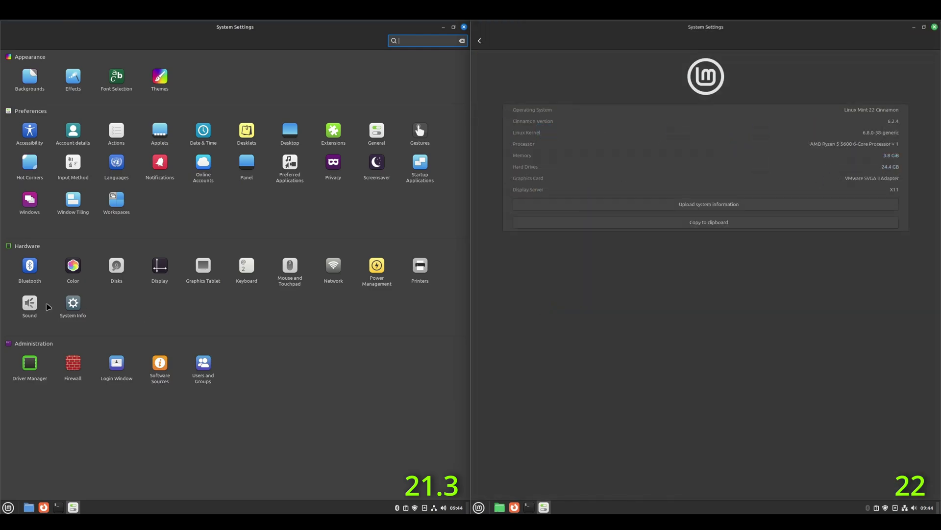
{"action": "left_click", "coordinate": [72, 305]}
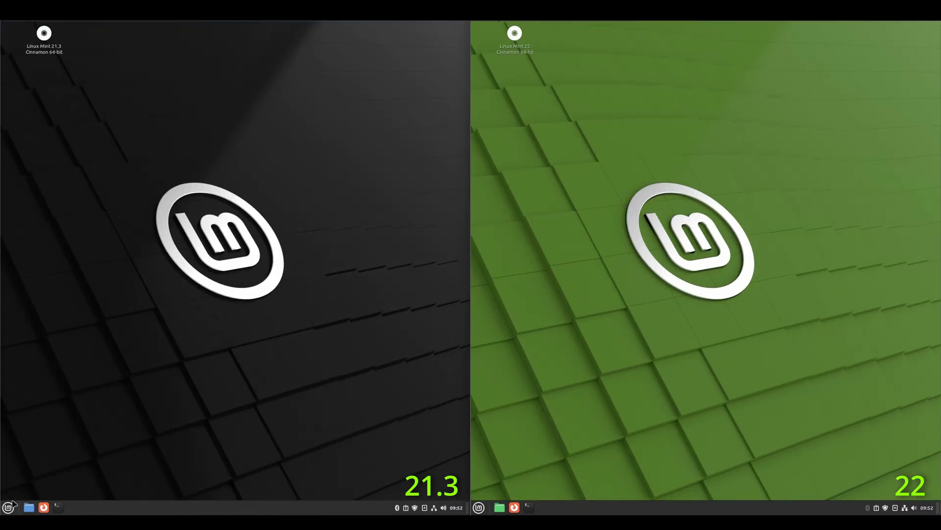
Open Extensions from an 'ext' menu search on both Mint 21.3 and Mint 22.
{"action": "left_click", "coordinate": [8, 507]}
{"action": "type", "text": "ext"}
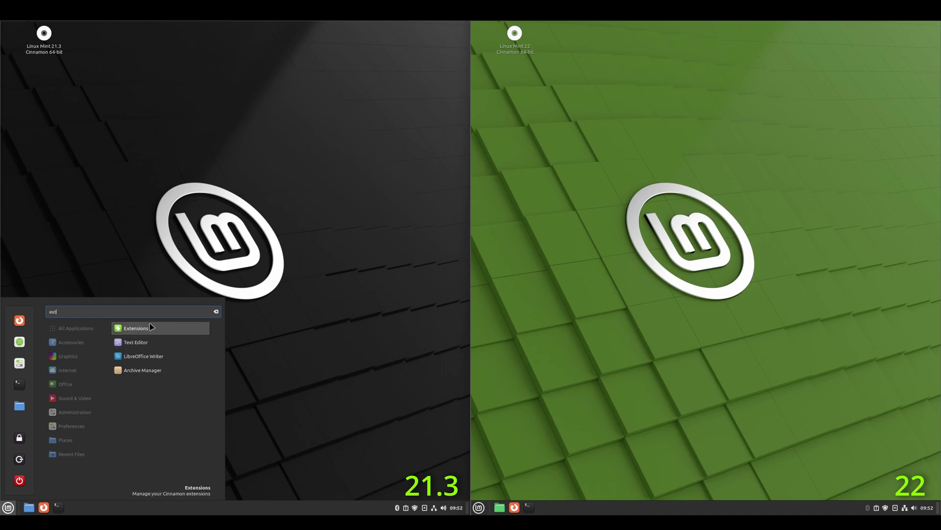
{"action": "left_click", "coordinate": [151, 327]}
{"action": "left_click", "coordinate": [479, 507]}
{"action": "type", "text": "e"}
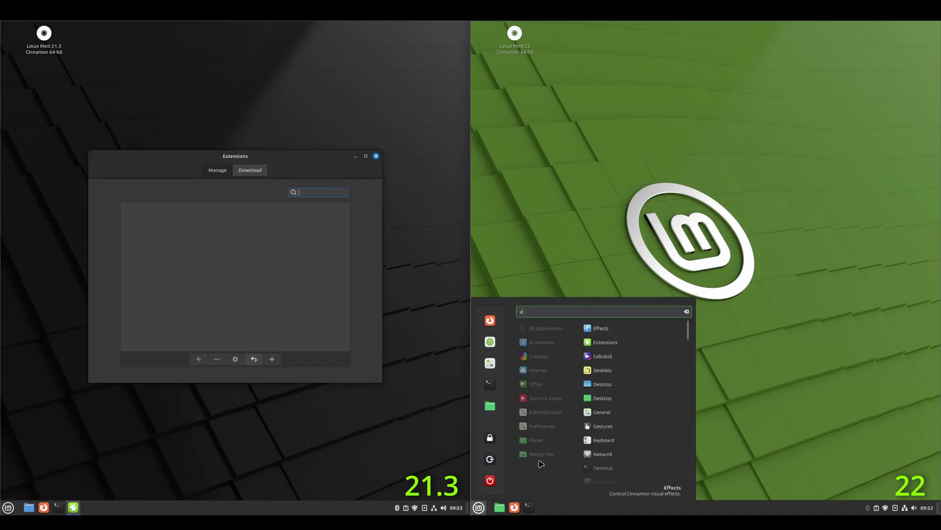
{"action": "type", "text": "xt"}
{"action": "left_click", "coordinate": [623, 329]}
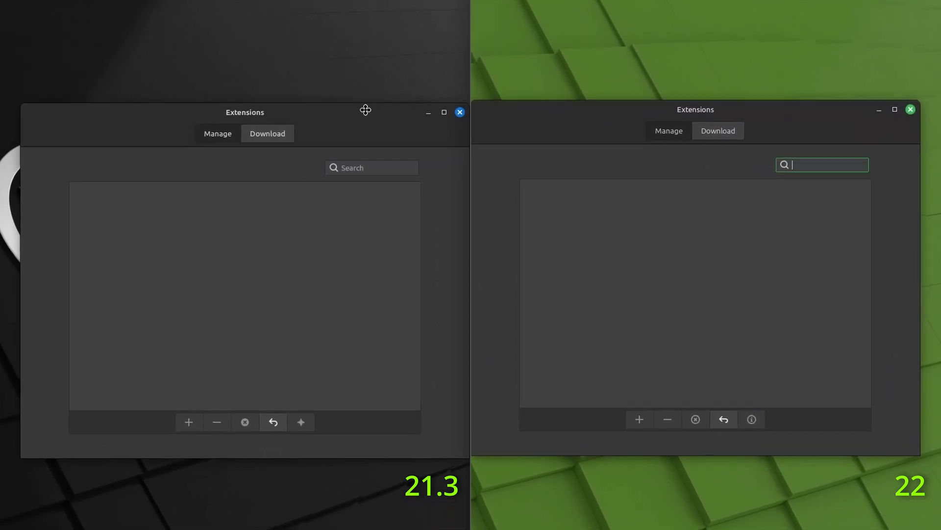
Show the downloadable extensions sorted by popularity and scroll through both lists.
{"action": "left_click", "coordinate": [745, 127]}
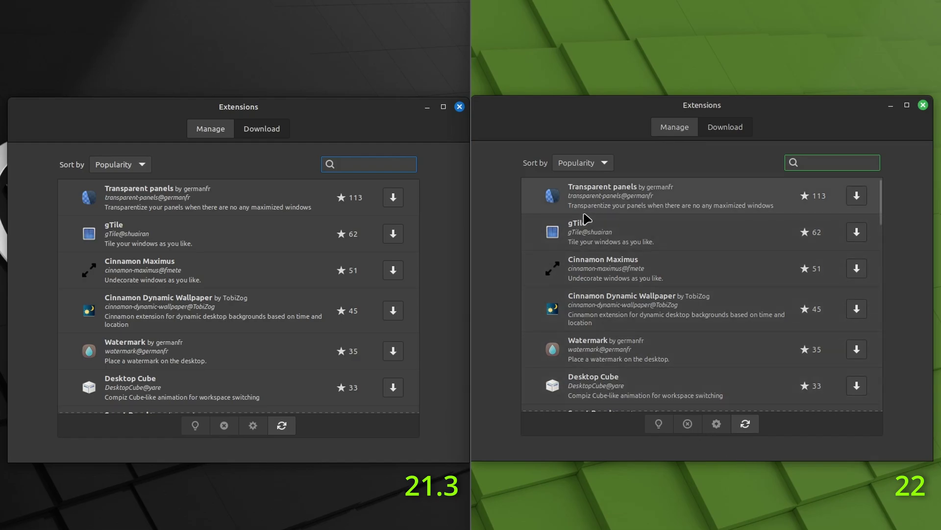
{"action": "scroll", "coordinate": [667, 242], "scroll_direction": "down", "scroll_amount": 2}
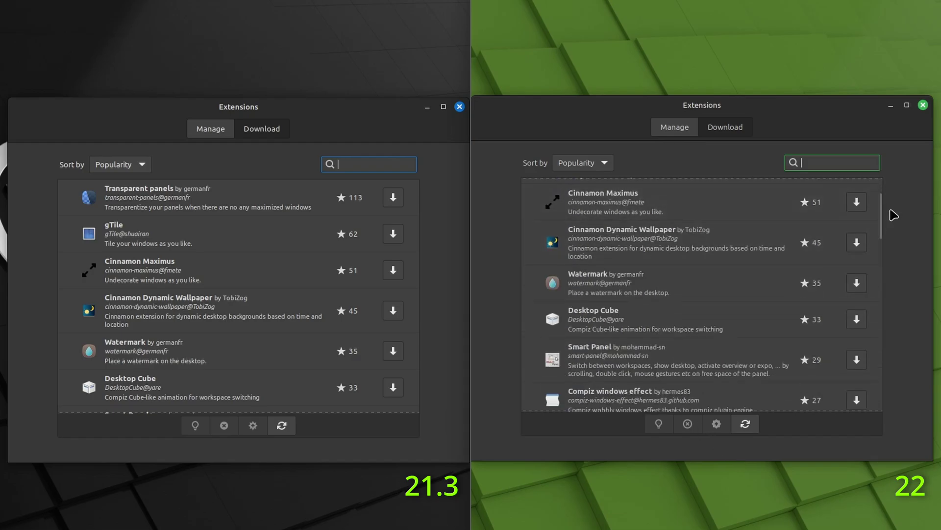
{"action": "left_click_drag", "start_coordinate": [885, 213], "coordinate": [886, 399]}
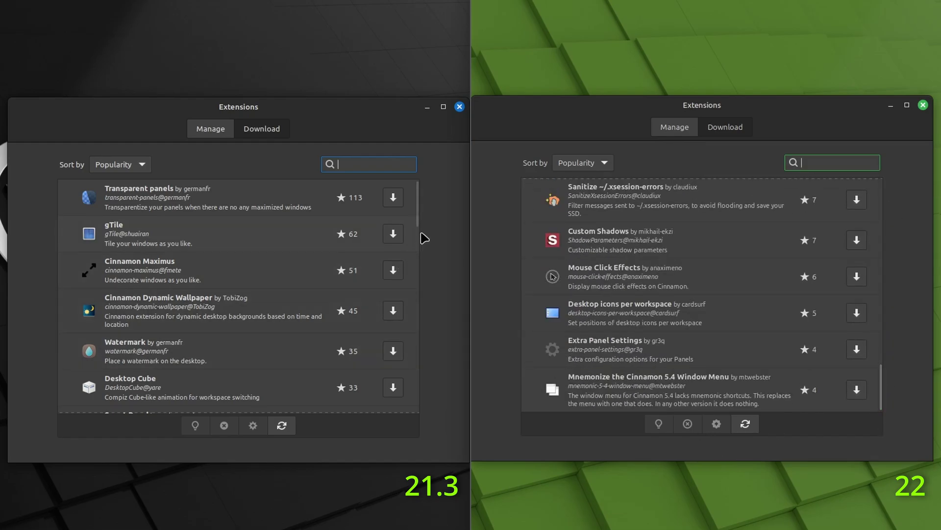
{"action": "left_click_drag", "start_coordinate": [418, 216], "coordinate": [435, 421]}
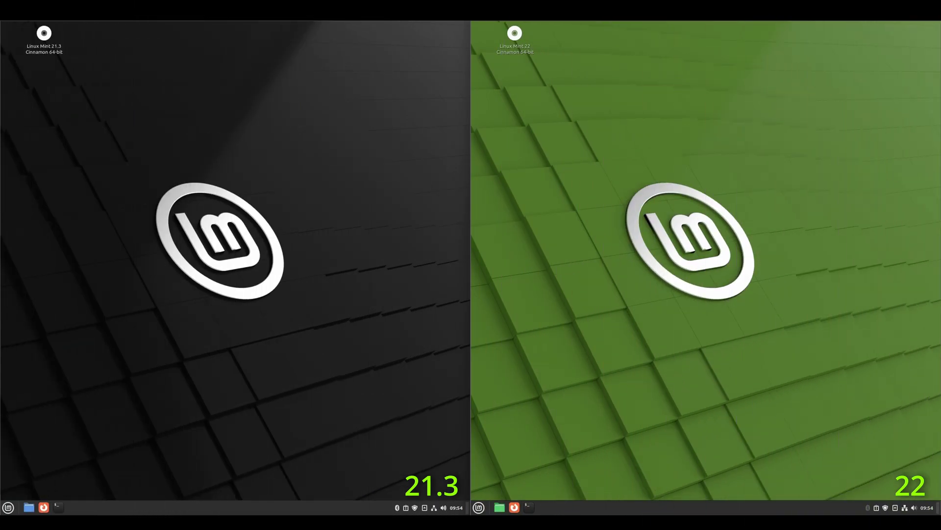
Launch Synaptic Package Manager on Mint 21.3 via a 'packa' search, confirming the password.
{"action": "left_click", "coordinate": [8, 508]}
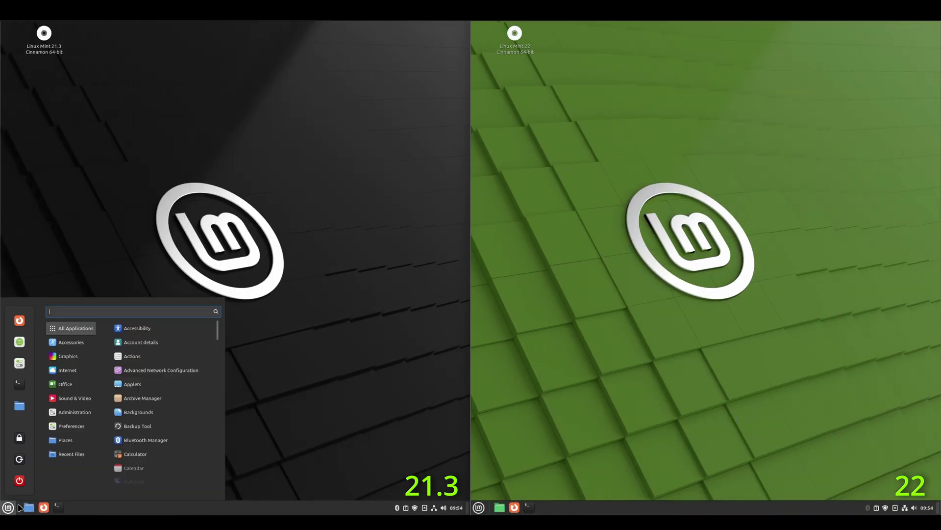
{"action": "type", "text": "packa"}
{"action": "left_click", "coordinate": [132, 332]}
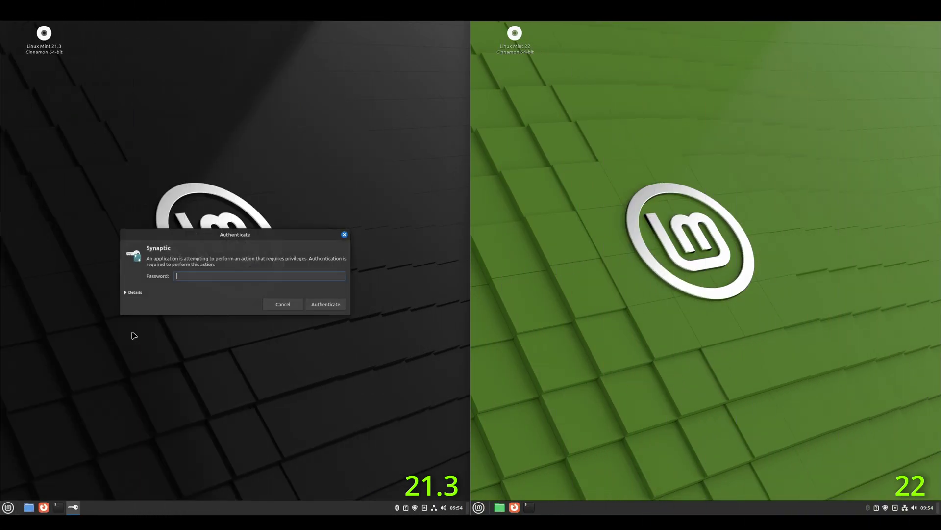
{"action": "left_click", "coordinate": [333, 310]}
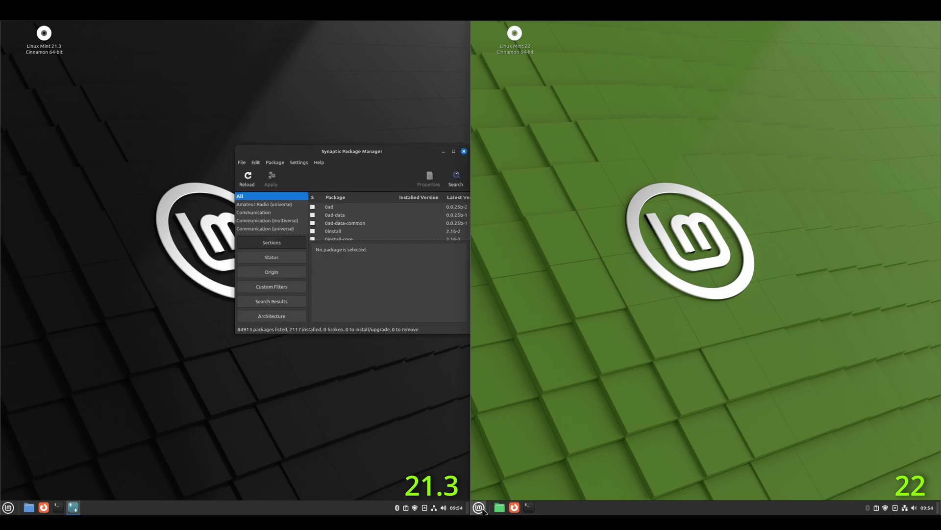
Launch Synaptic Package Manager on Mint 22 and authenticate.
{"action": "left_click", "coordinate": [481, 509]}
{"action": "type", "text": "packa"}
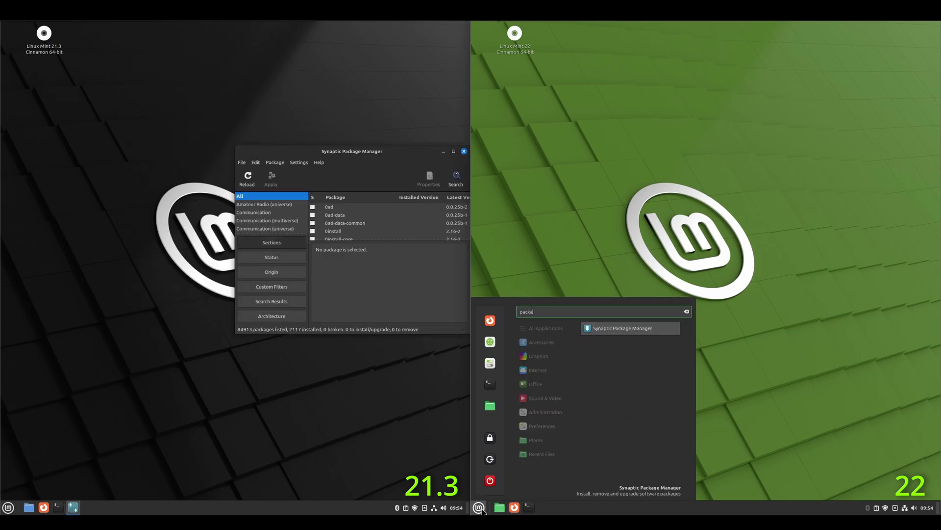
{"action": "left_click", "coordinate": [619, 332]}
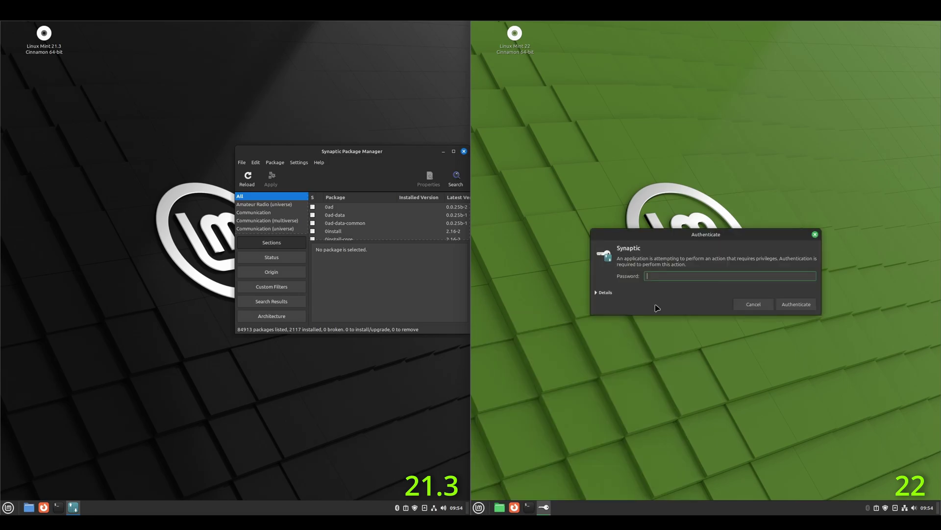
{"action": "left_click", "coordinate": [781, 302]}
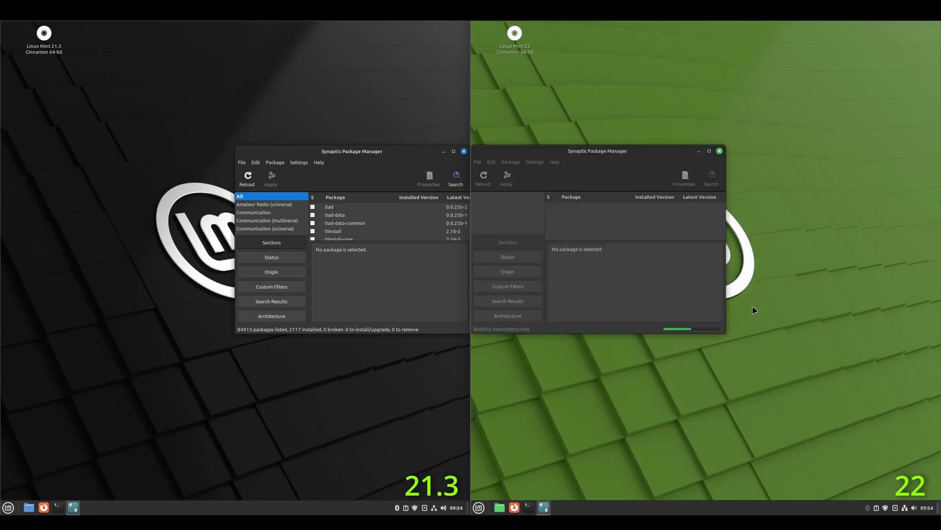
Show About Synaptic on both machines, comparing versions 0.90.2 and 0.91.3.
{"action": "left_click", "coordinate": [319, 162]}
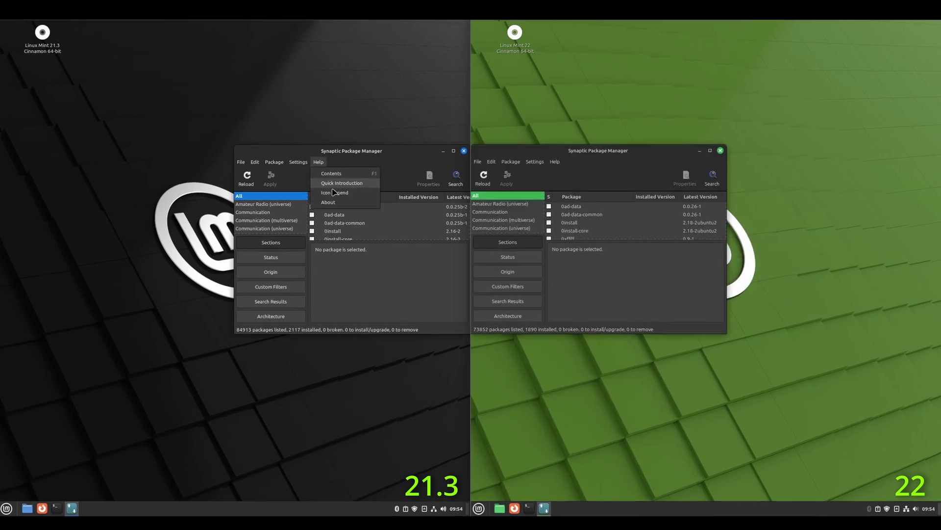
{"action": "left_click", "coordinate": [333, 204]}
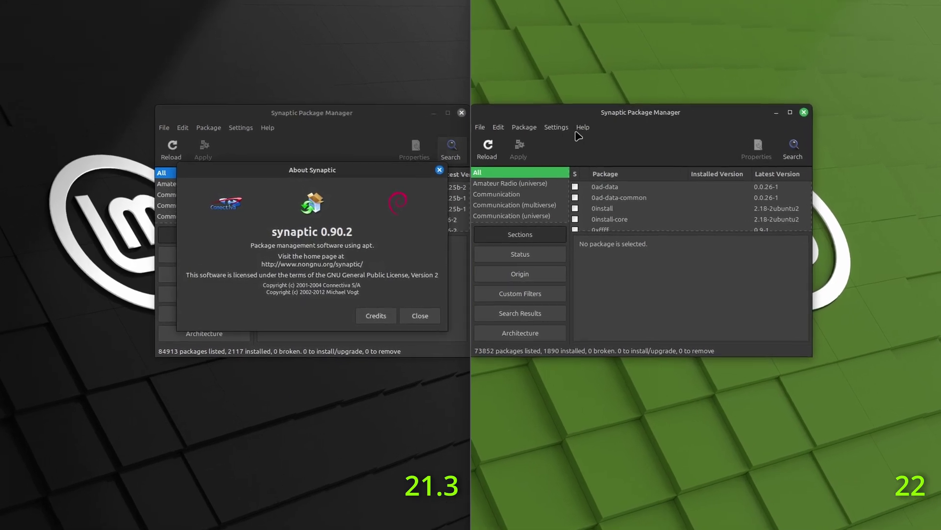
{"action": "left_click", "coordinate": [582, 127]}
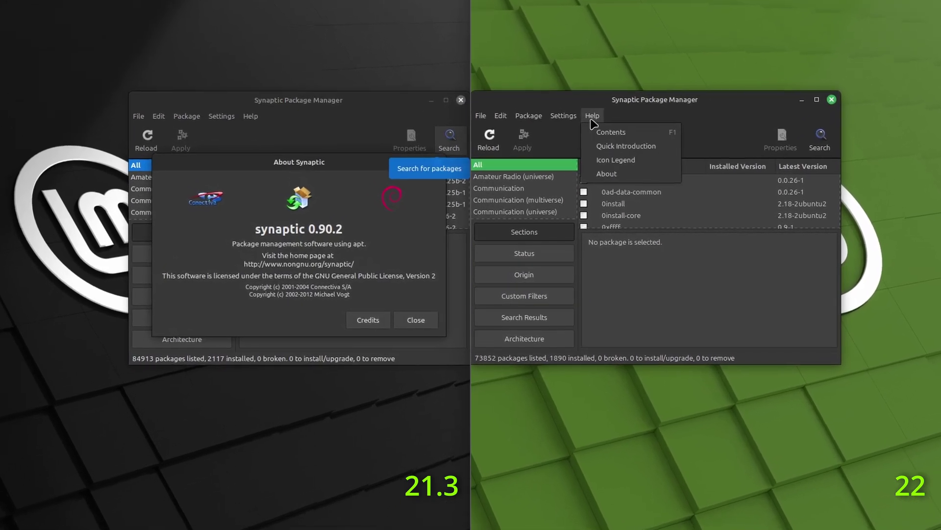
{"action": "left_click", "coordinate": [595, 169]}
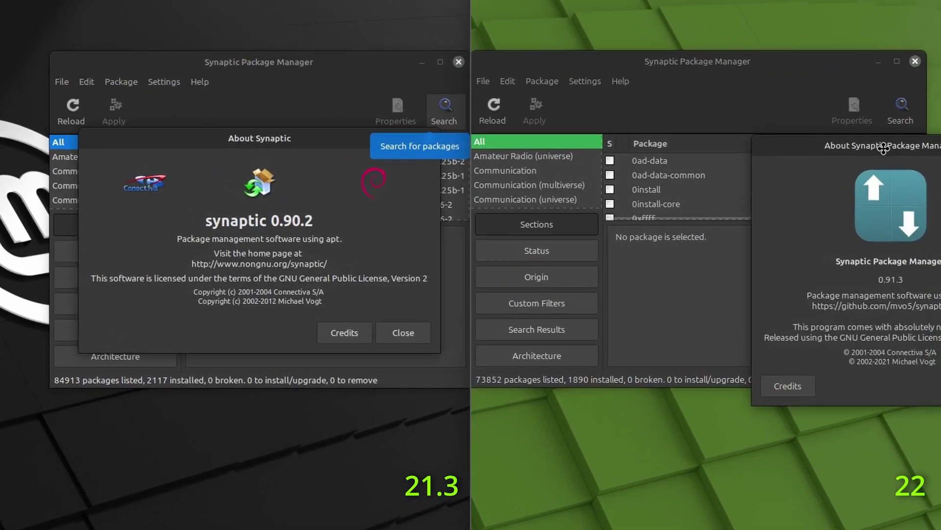
{"action": "left_click_drag", "start_coordinate": [883, 148], "coordinate": [646, 105]}
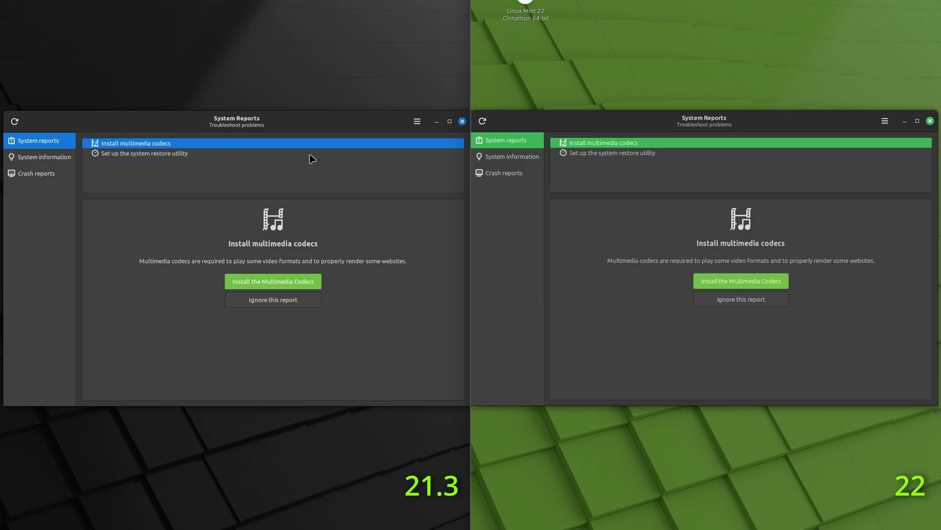
Ignore the Install multimedia codecs report on both Mint 21.3 and Mint 22.
{"action": "left_click", "coordinate": [286, 301]}
{"action": "left_click", "coordinate": [318, 293]}
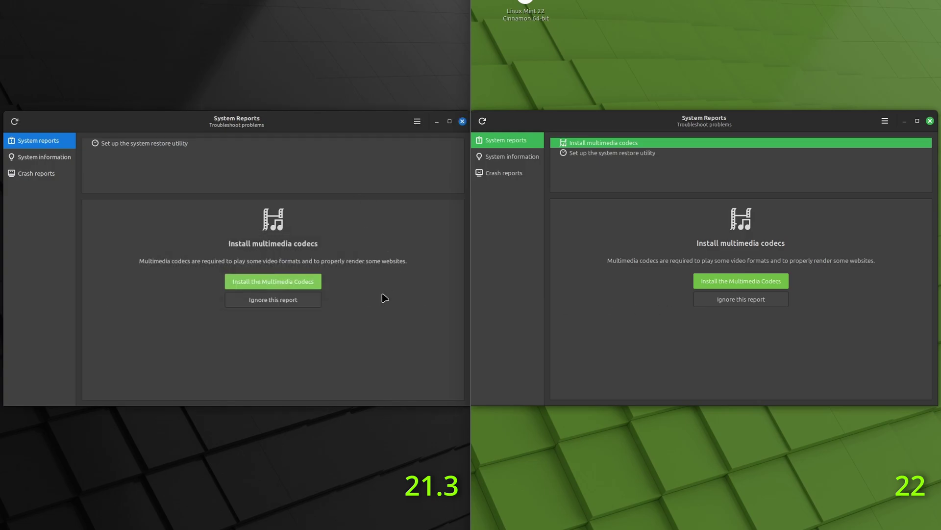
{"action": "left_click", "coordinate": [697, 302]}
{"action": "left_click", "coordinate": [803, 294]}
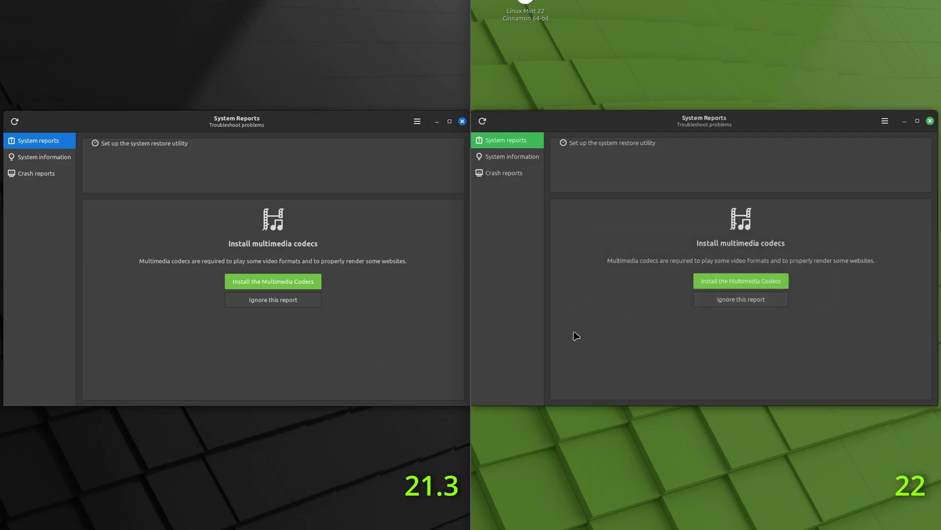
Ignore the Timeshift system restore report on both machines.
{"action": "left_click", "coordinate": [181, 143]}
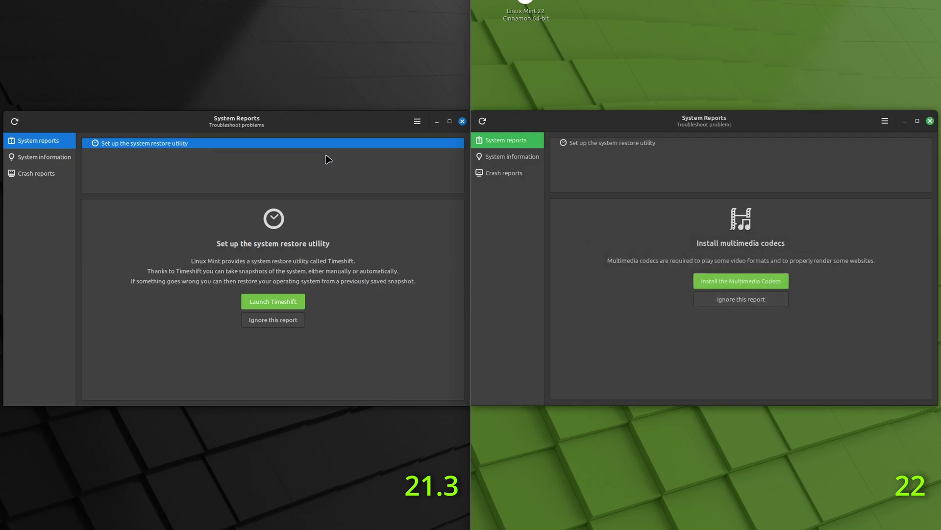
{"action": "left_click", "coordinate": [290, 320]}
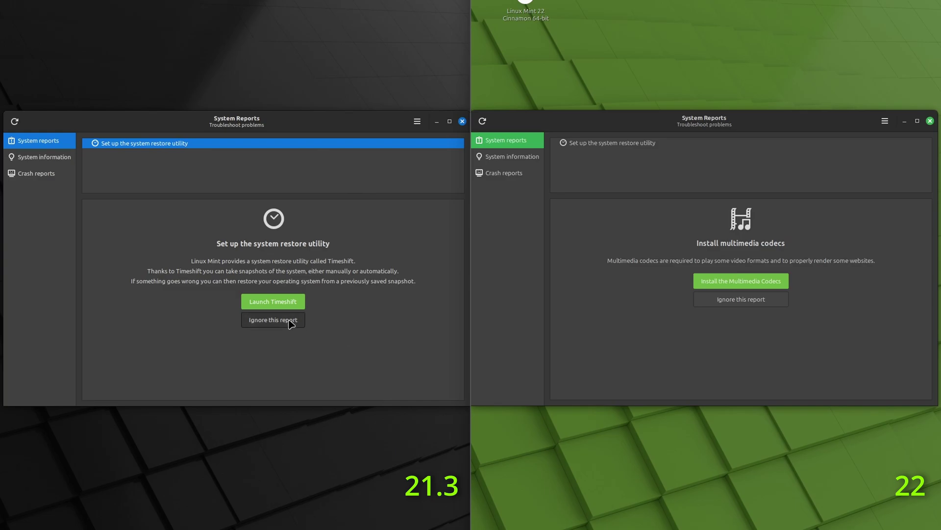
{"action": "left_click", "coordinate": [323, 295]}
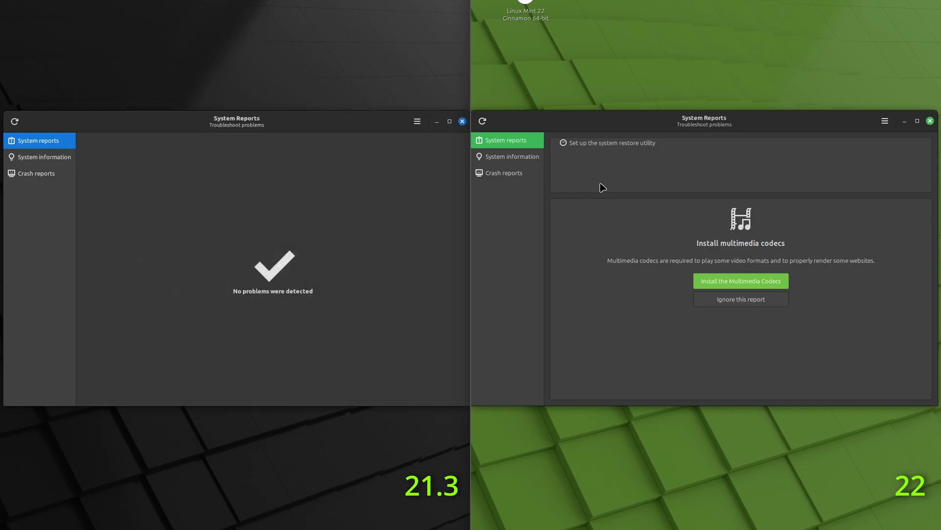
{"action": "left_click", "coordinate": [619, 145]}
{"action": "left_click", "coordinate": [763, 320]}
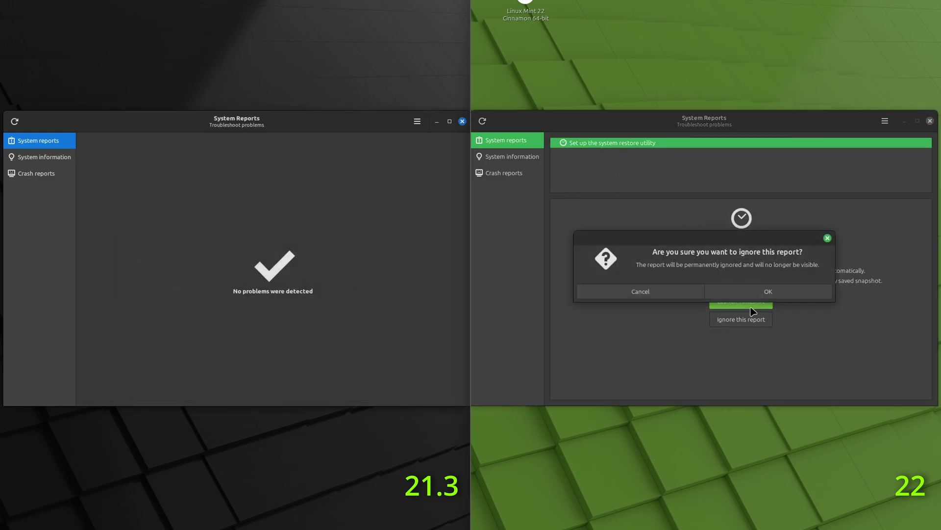
{"action": "left_click", "coordinate": [804, 293]}
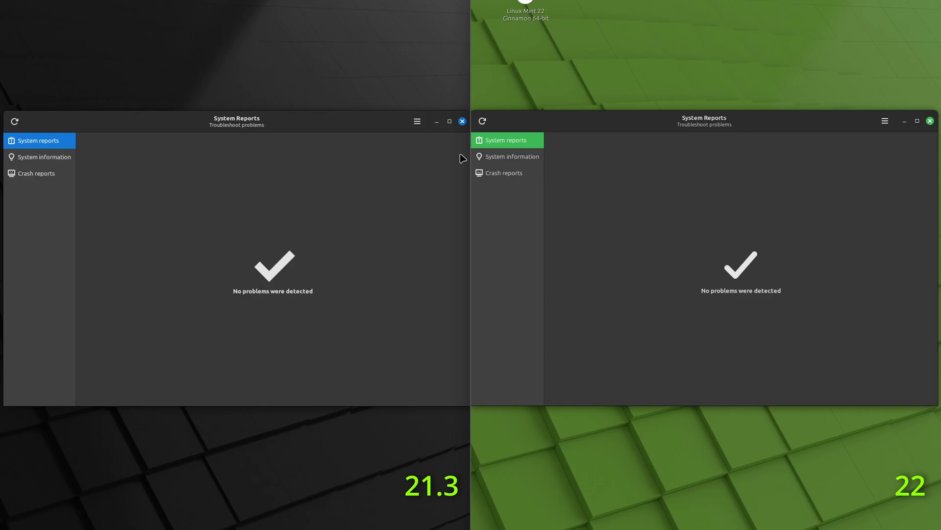
Review the System information and Crash reports pages on both machines.
{"action": "left_click", "coordinate": [515, 160]}
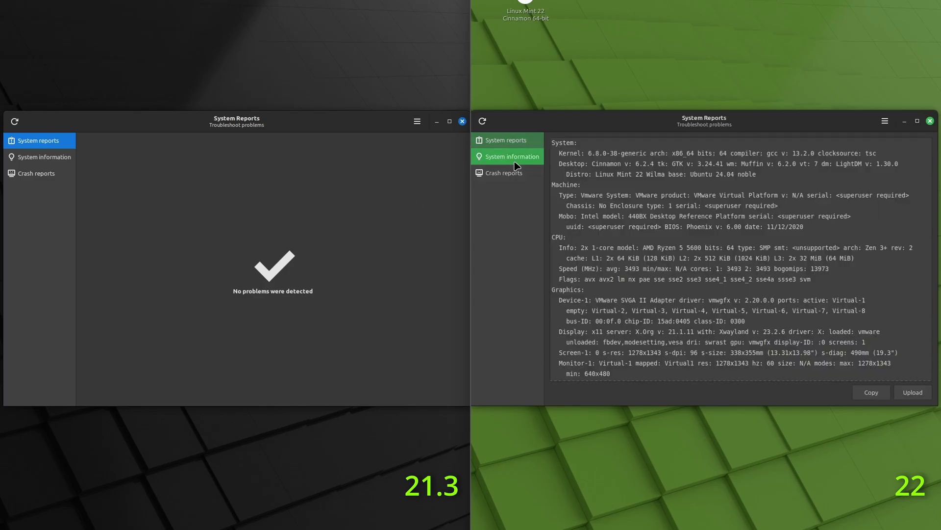
{"action": "left_click", "coordinate": [55, 161]}
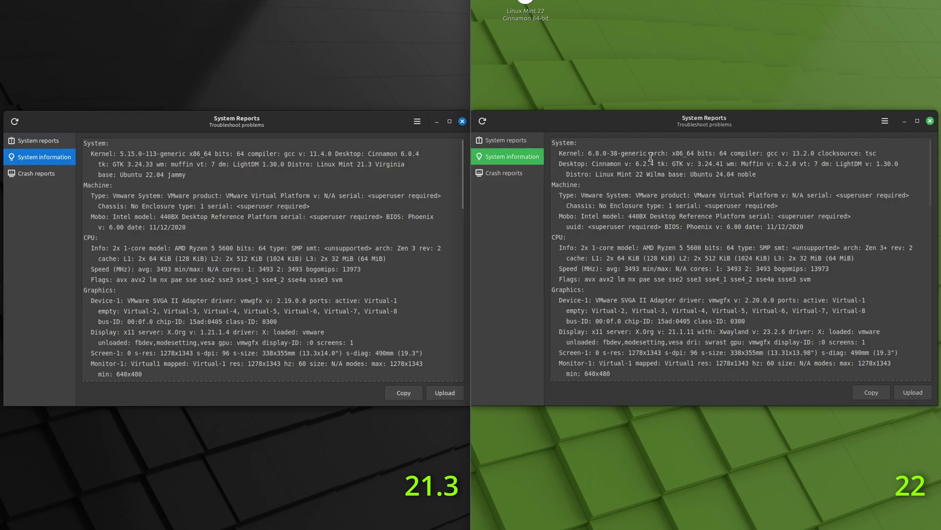
{"action": "left_click", "coordinate": [40, 174]}
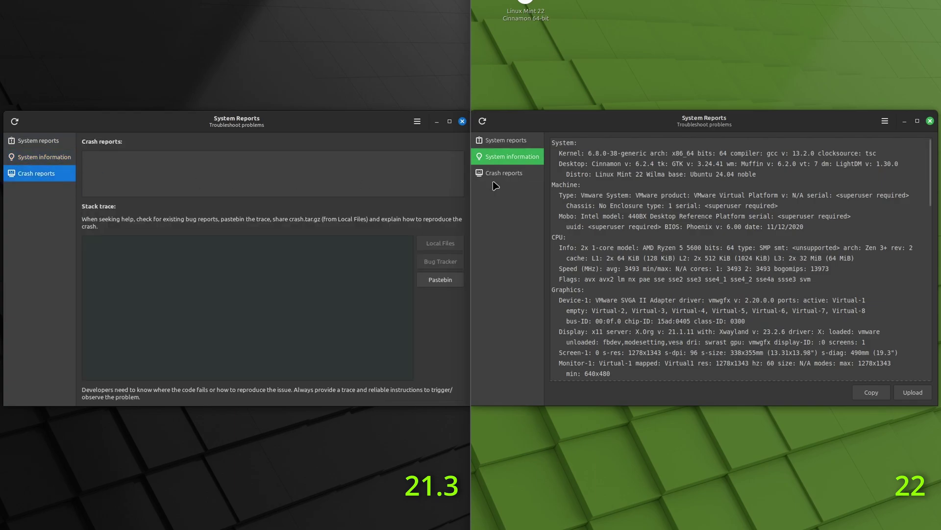
{"action": "left_click", "coordinate": [498, 175]}
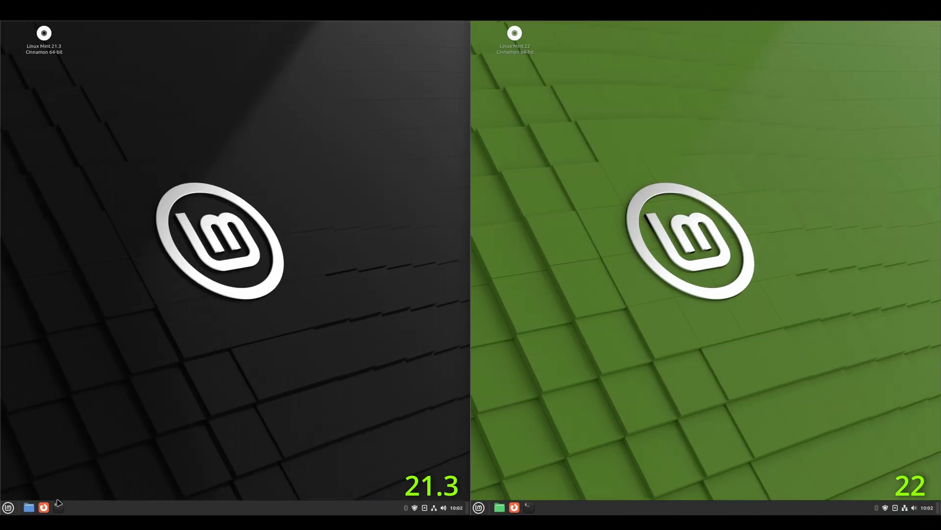
Launch Firefox on both desktops and show About Firefox, version 128.0 (64-bit), on each.
{"action": "left_click", "coordinate": [43, 506]}
{"action": "left_click", "coordinate": [514, 507]}
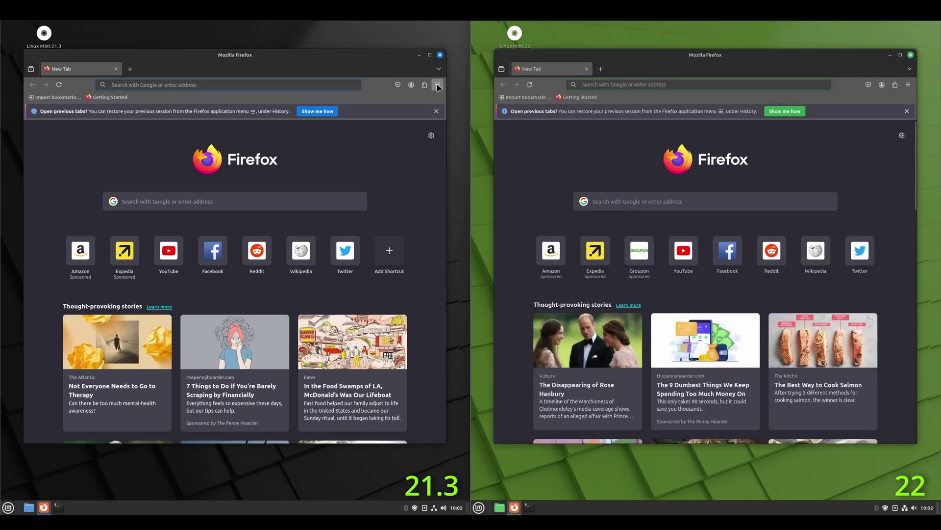
{"action": "left_click", "coordinate": [437, 84]}
{"action": "left_click", "coordinate": [375, 311]}
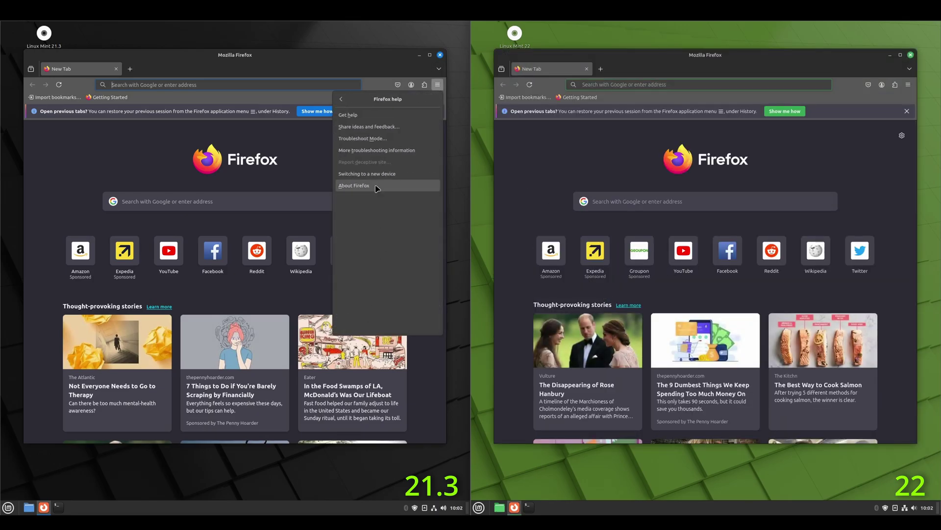
{"action": "left_click", "coordinate": [401, 187]}
{"action": "left_click", "coordinate": [908, 85]}
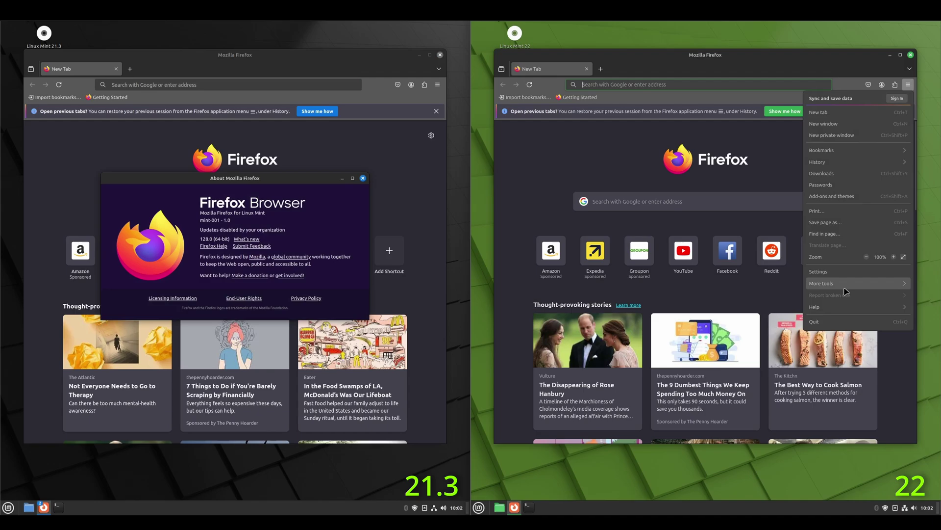
{"action": "left_click", "coordinate": [837, 311]}
{"action": "left_click", "coordinate": [822, 184]}
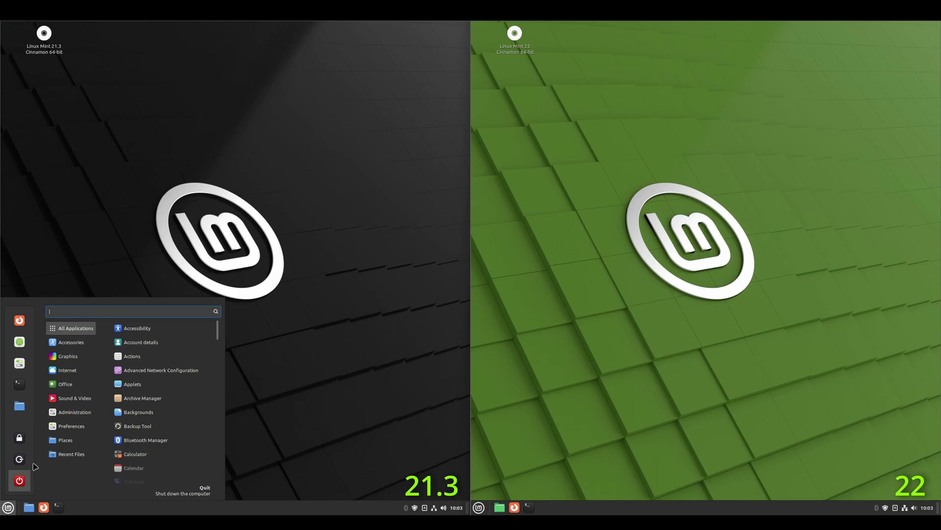
Launch Software Manager on Mint 21.3 and Mint 22 and arrange the windows side by side.
{"action": "left_click", "coordinate": [20, 348]}
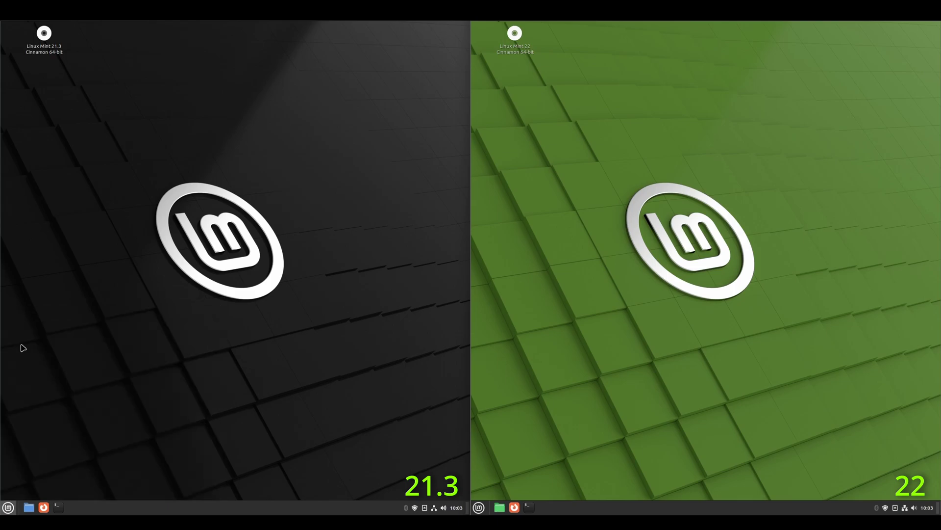
{"action": "left_click", "coordinate": [479, 507]}
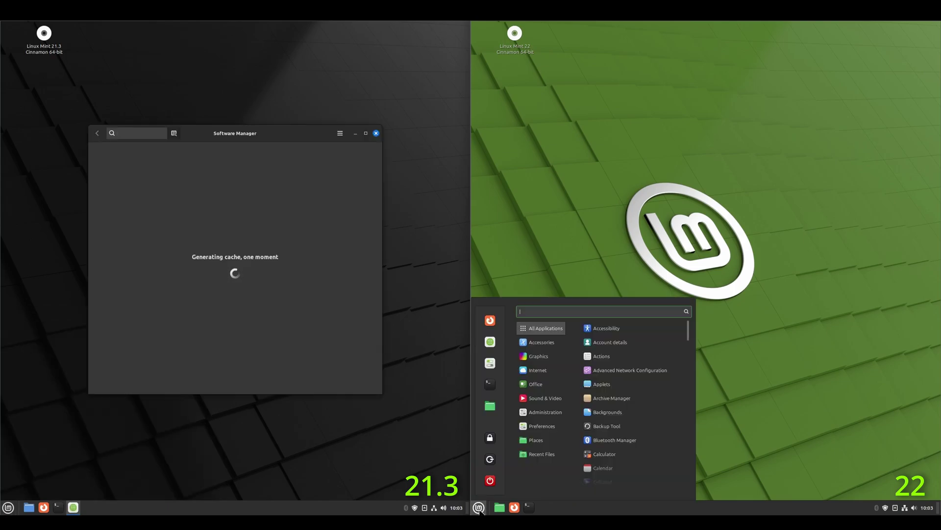
{"action": "left_click", "coordinate": [490, 342]}
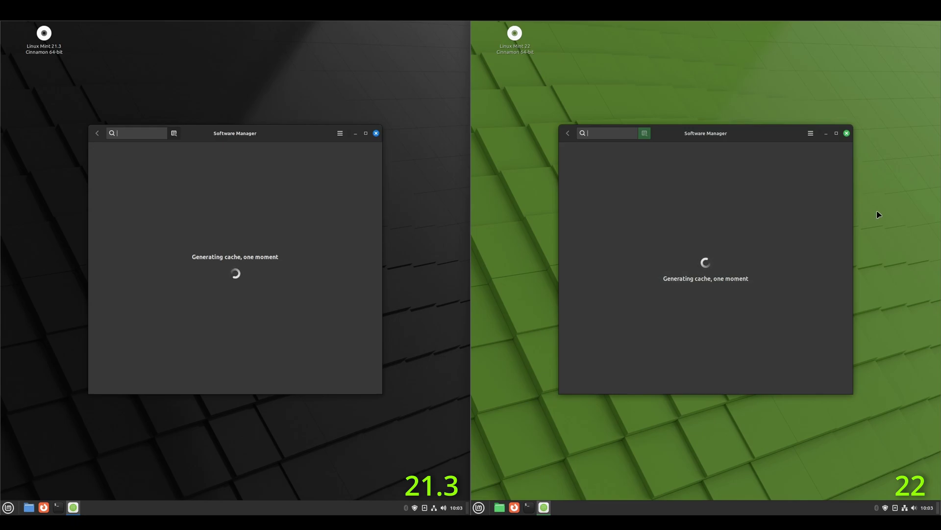
{"action": "left_click_drag", "start_coordinate": [774, 138], "coordinate": [686, 135]}
{"action": "left_click_drag", "start_coordinate": [321, 138], "coordinate": [408, 135]}
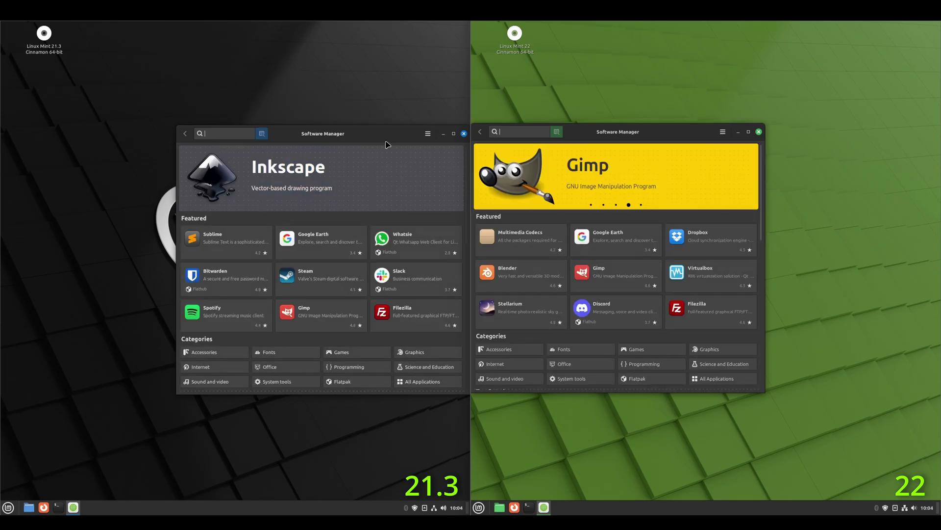
Close and relaunch Software Manager on both desktops, placing the windows side by side.
{"action": "left_click", "coordinate": [464, 134]}
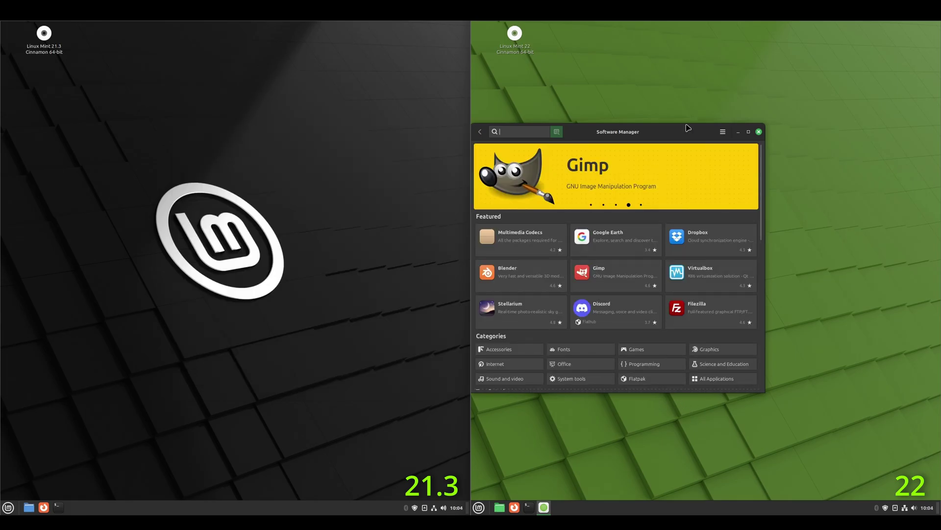
{"action": "left_click", "coordinate": [759, 131]}
{"action": "left_click", "coordinate": [8, 507]}
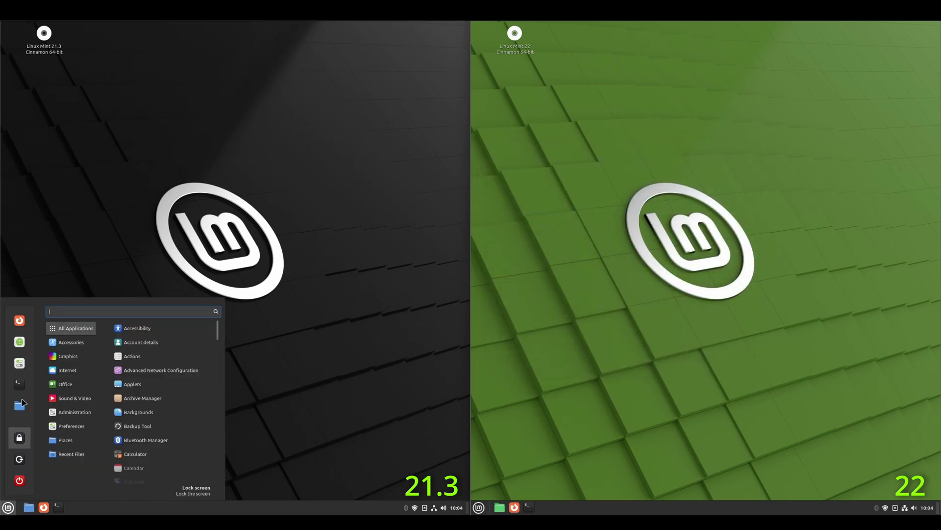
{"action": "key", "text": "Escape"}
{"action": "left_click", "coordinate": [478, 507]}
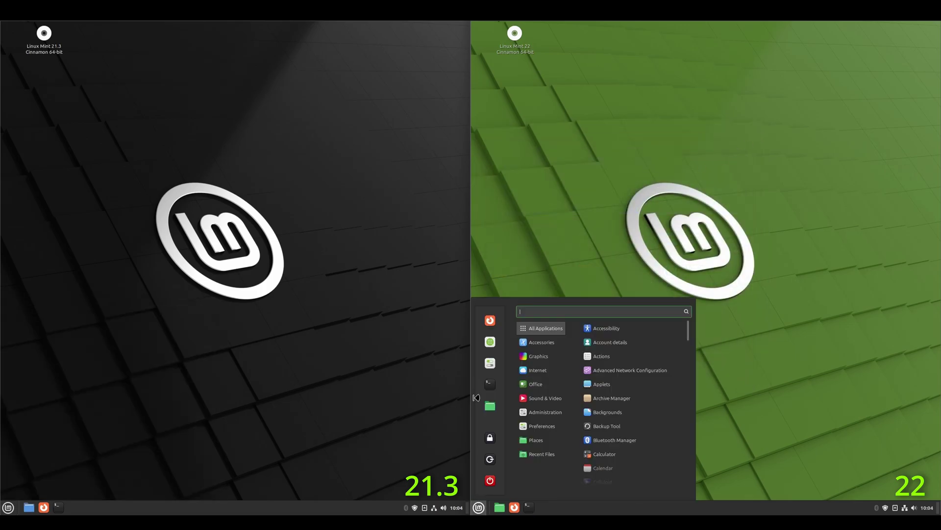
{"action": "key", "text": "Escape"}
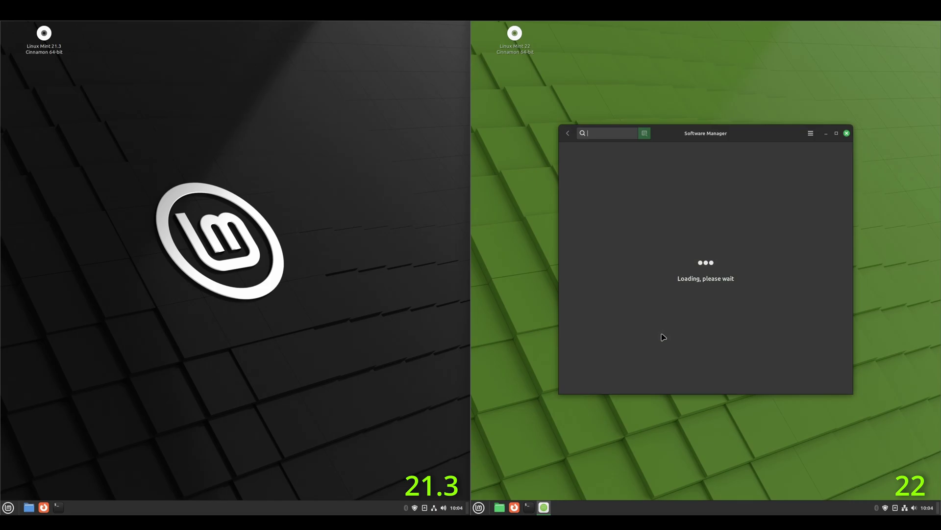
{"action": "left_click_drag", "start_coordinate": [737, 138], "coordinate": [650, 142]}
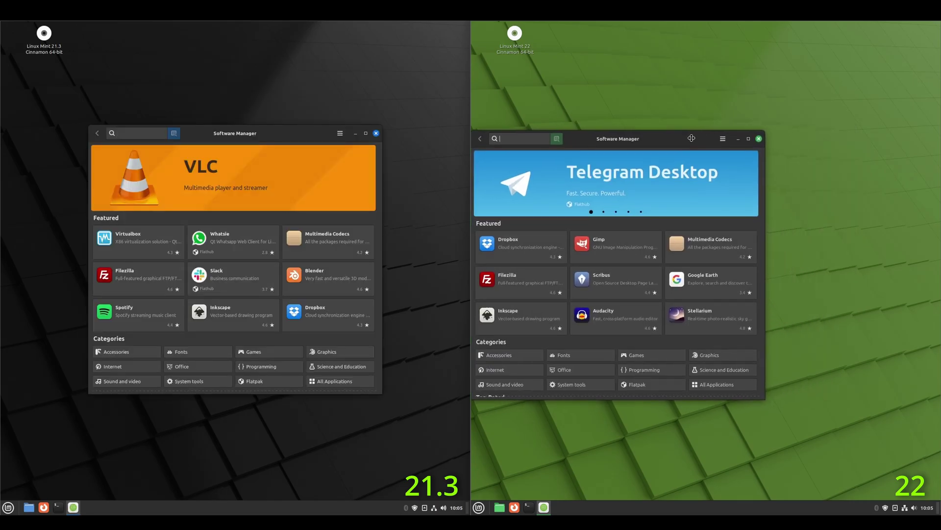
{"action": "left_click_drag", "start_coordinate": [296, 139], "coordinate": [386, 141]}
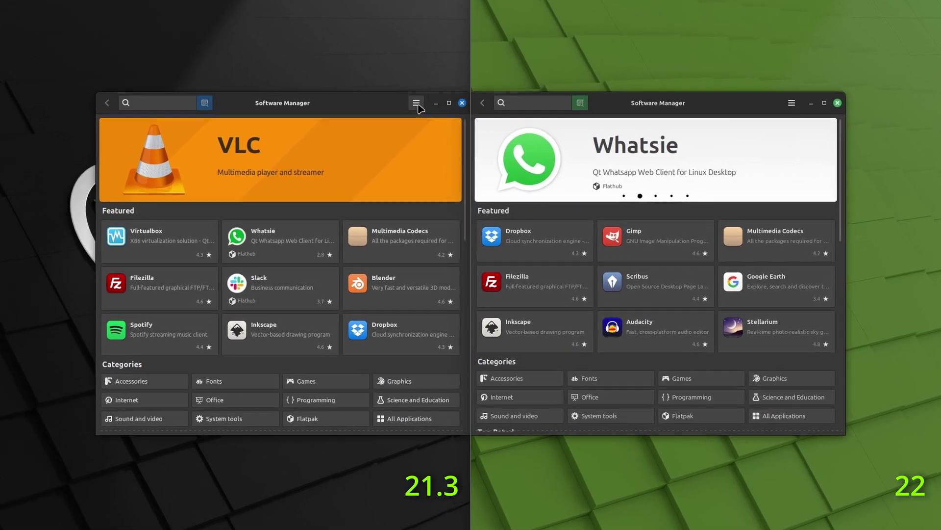
Show About for each Software Manager: mintinstall 8.2.9 on 21.3, 8.3.1 on 22.
{"action": "left_click", "coordinate": [418, 104]}
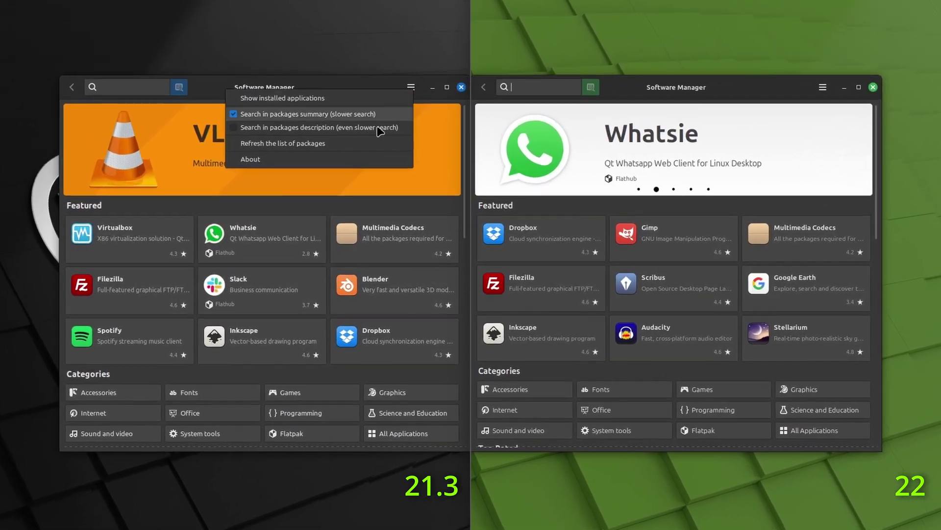
{"action": "left_click", "coordinate": [277, 169]}
{"action": "left_click", "coordinate": [854, 72]}
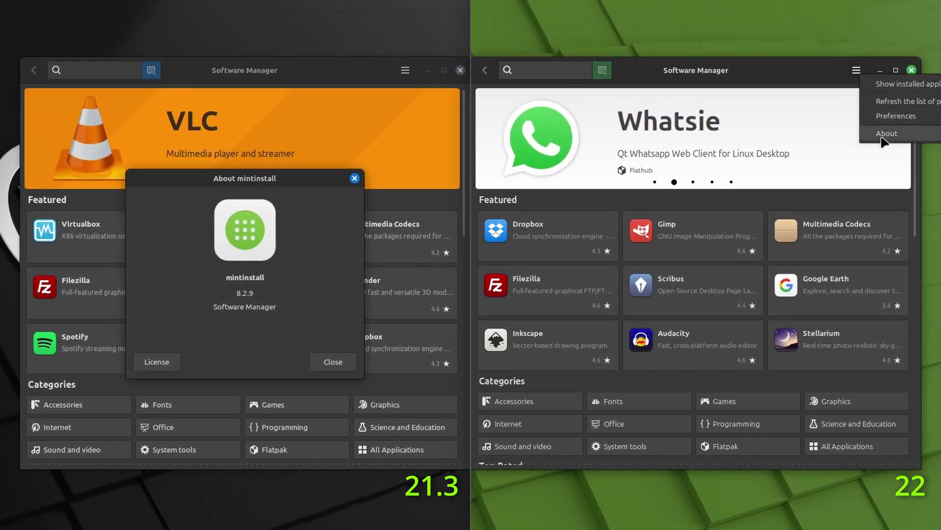
{"action": "left_click", "coordinate": [880, 138]}
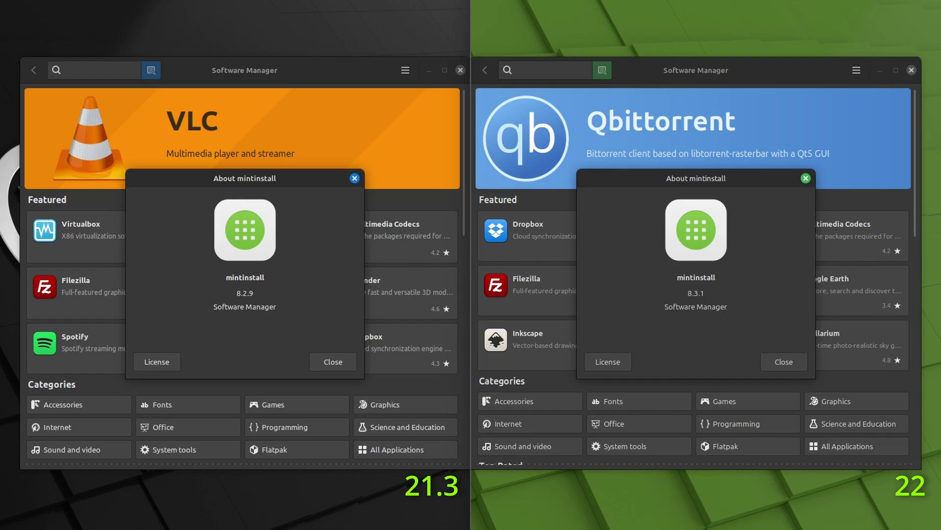
Dismiss both About dialogs and open the Inkscape details page on each machine.
{"action": "left_click", "coordinate": [784, 362]}
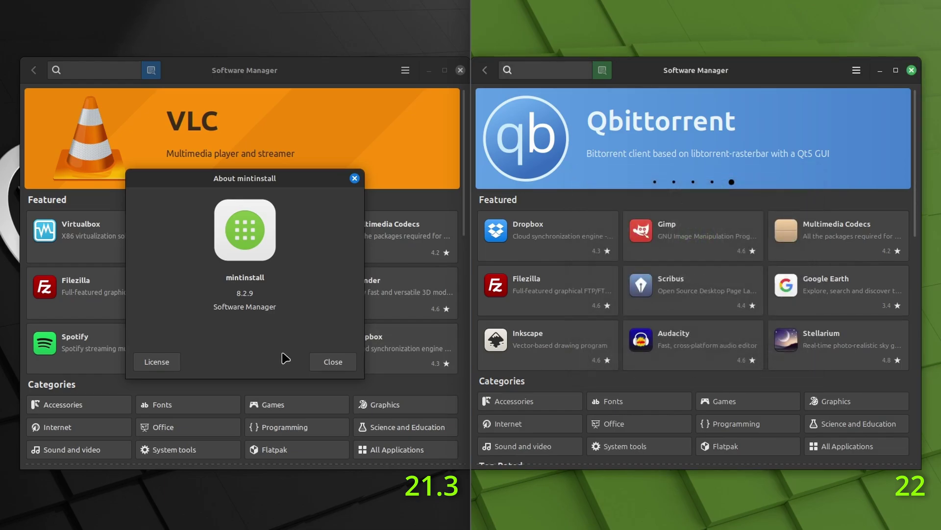
{"action": "left_click", "coordinate": [332, 362]}
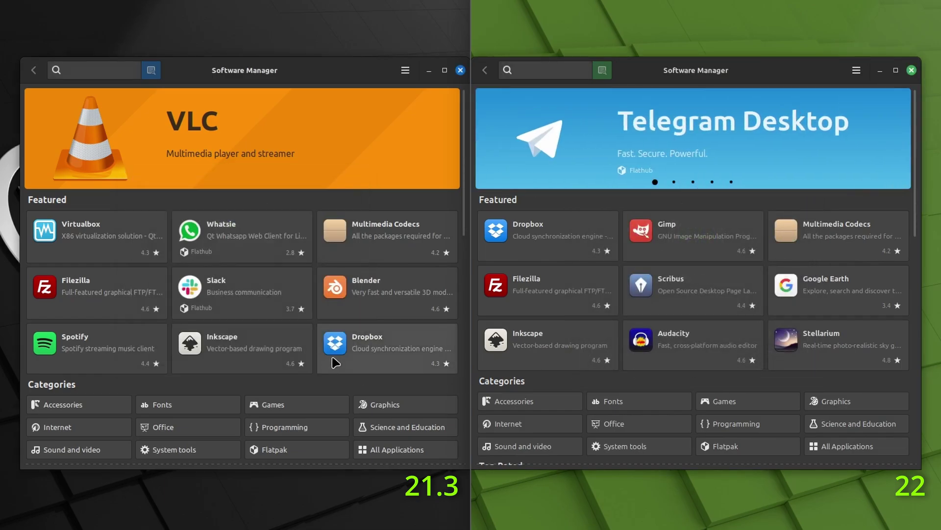
{"action": "left_click", "coordinate": [248, 367]}
{"action": "left_click", "coordinate": [567, 355]}
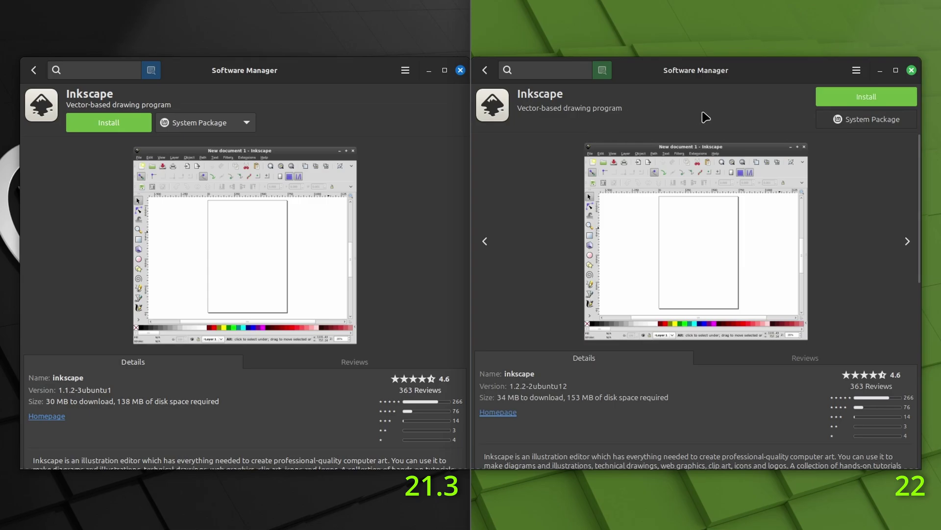
Install Inkscape with its additional packages on both machines, authenticate, and launch it on each.
{"action": "left_click", "coordinate": [900, 98]}
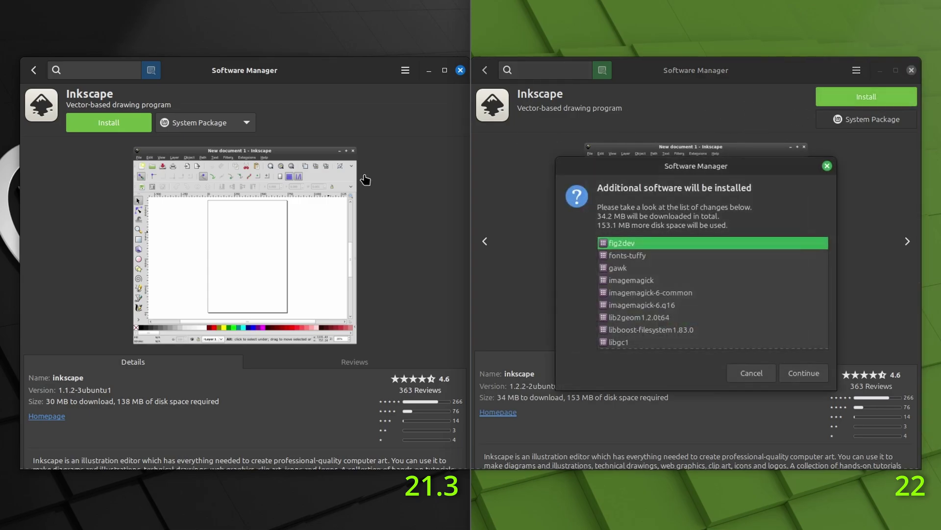
{"action": "left_click", "coordinate": [804, 373]}
{"action": "left_click", "coordinate": [136, 121]}
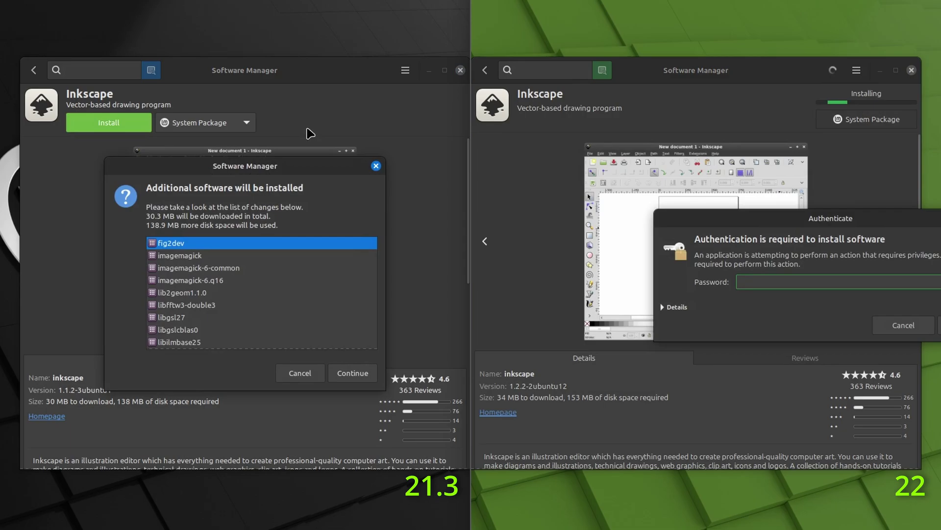
{"action": "left_click", "coordinate": [342, 373]}
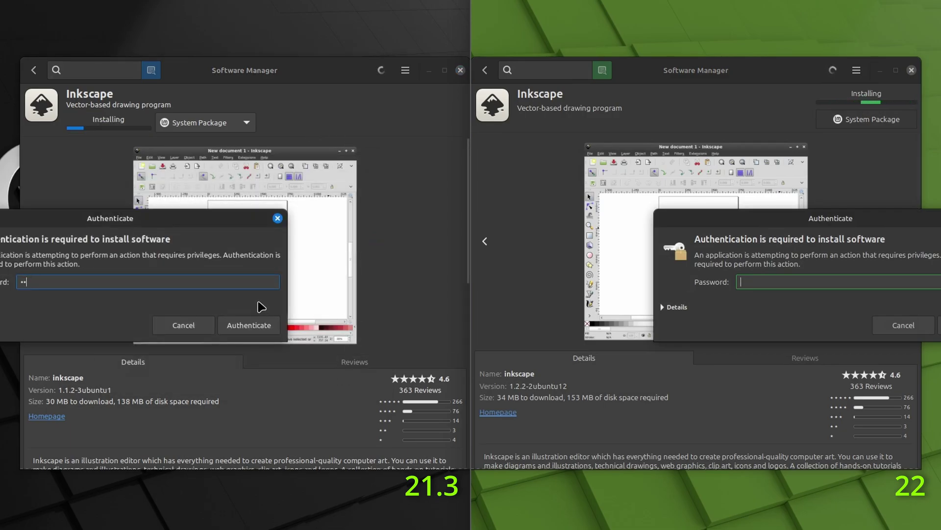
{"action": "left_click", "coordinate": [248, 324]}
{"action": "type", "text": "********"}
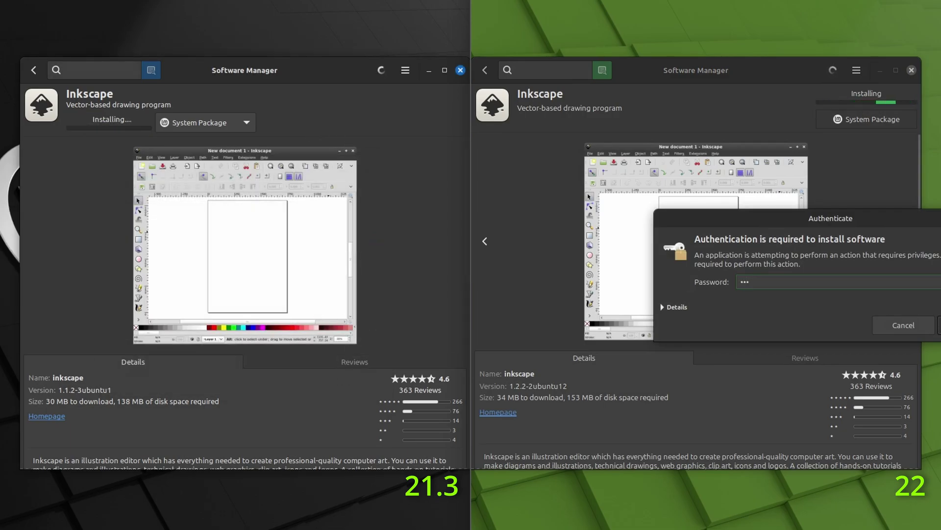
{"action": "key", "text": "Return"}
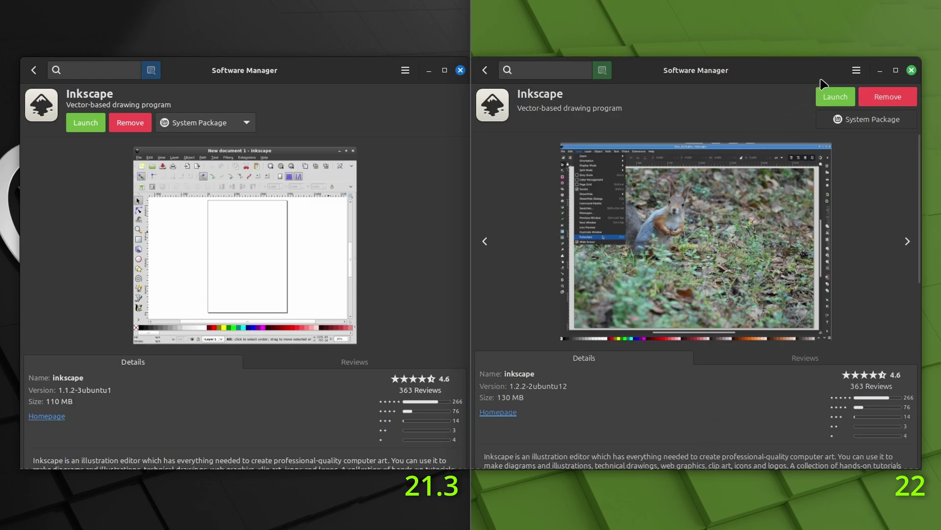
{"action": "left_click", "coordinate": [834, 96]}
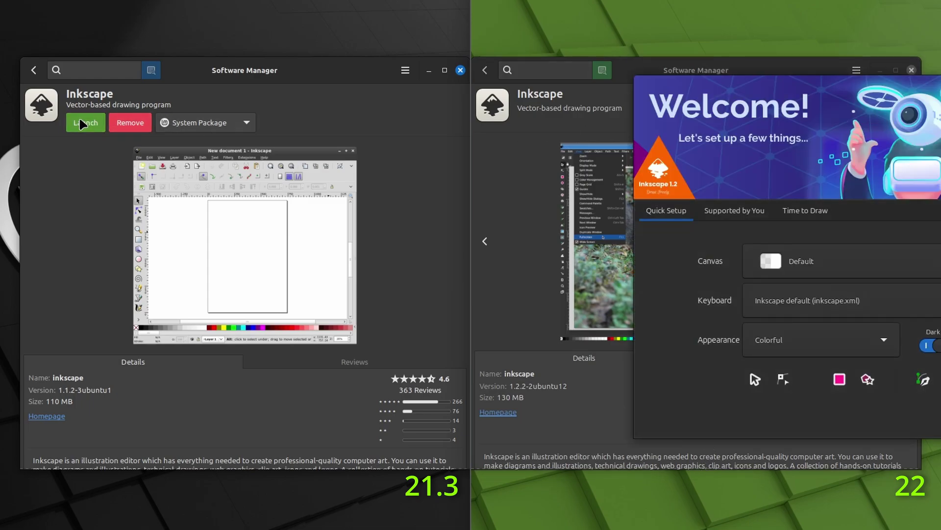
{"action": "left_click", "coordinate": [82, 124]}
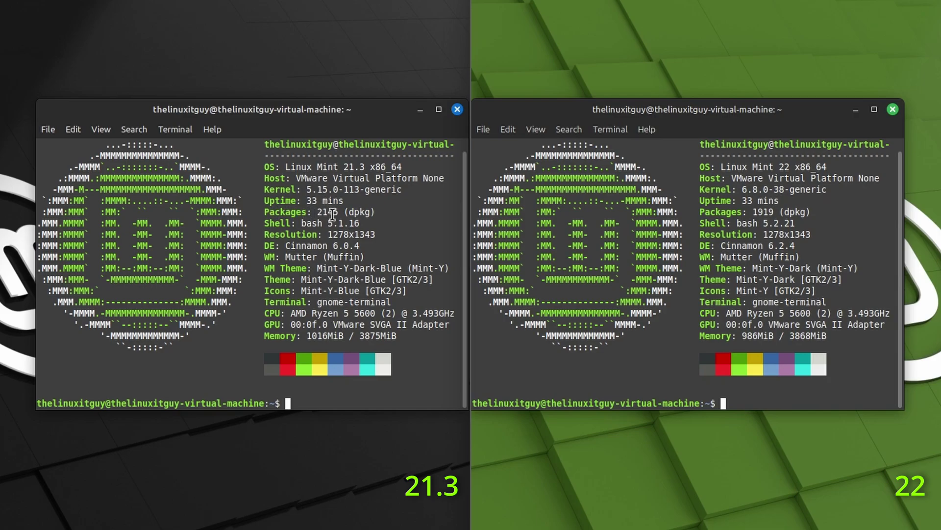
Select the Packages values 2145 and 1919, then the DE lines Cinnamon 6.0.4 and 6.2.4.
{"action": "left_click_drag", "start_coordinate": [317, 212], "coordinate": [385, 220]}
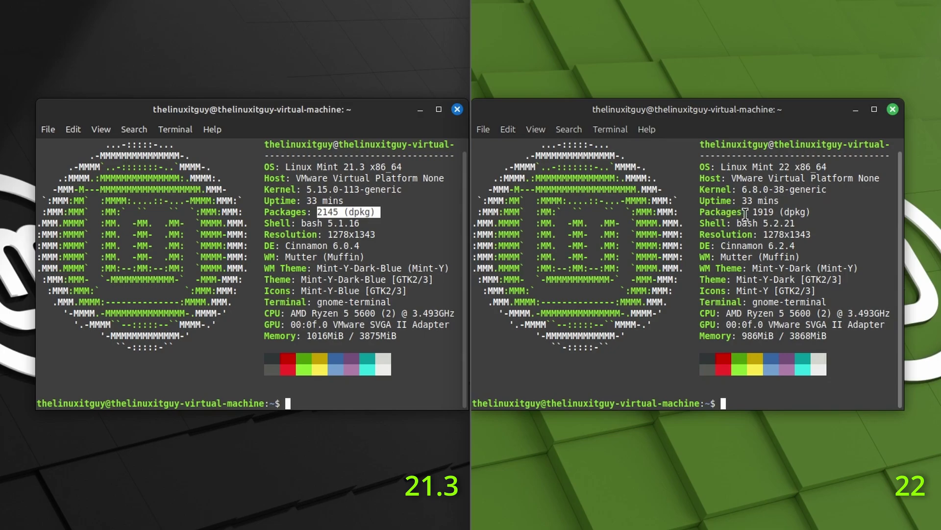
{"action": "left_click_drag", "start_coordinate": [752, 212], "coordinate": [810, 210]}
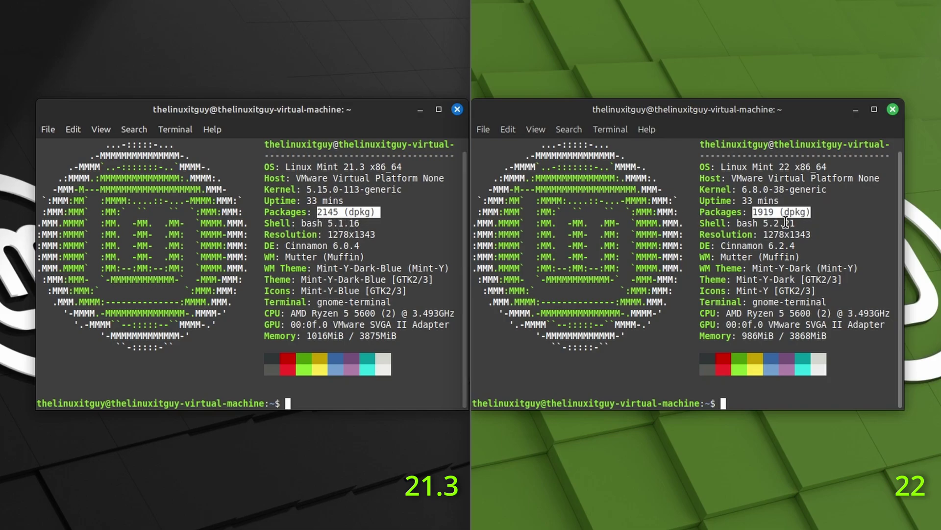
{"action": "left_click", "coordinate": [321, 224]}
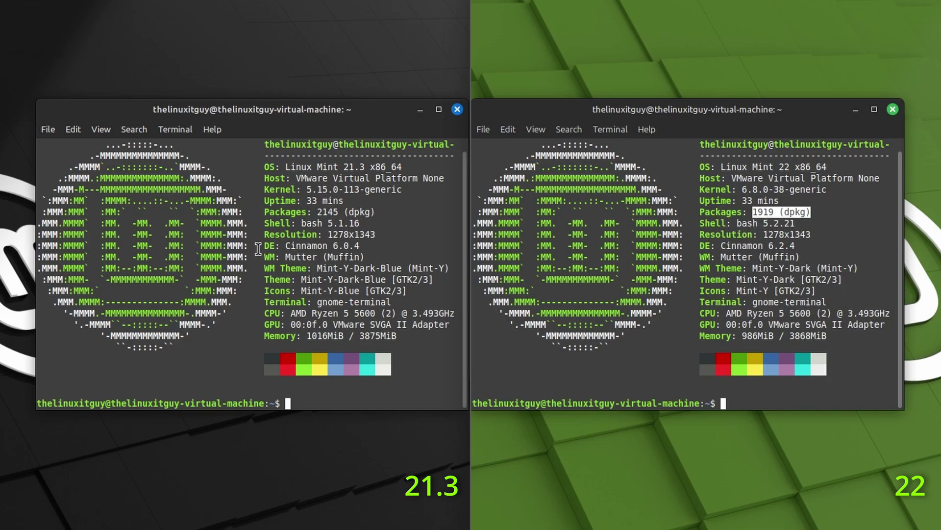
{"action": "left_click_drag", "start_coordinate": [259, 245], "coordinate": [363, 245]}
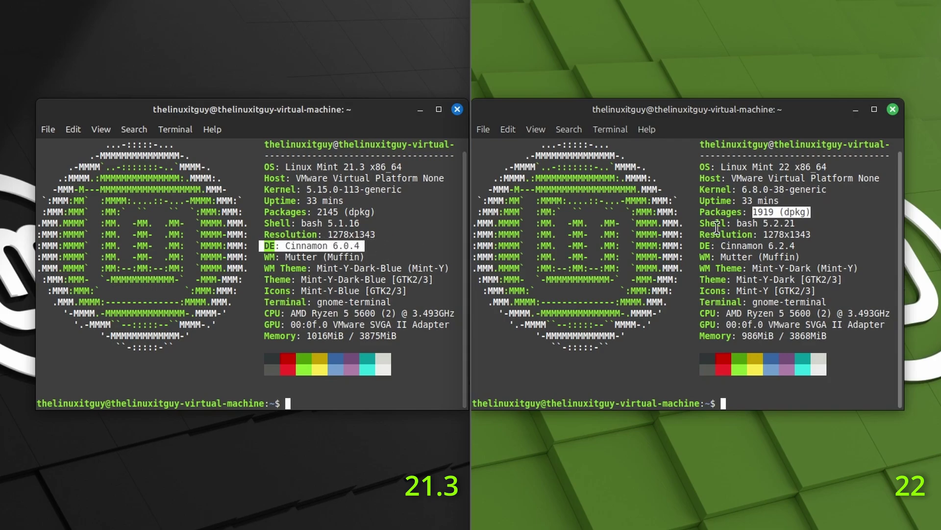
{"action": "mouse_move", "coordinate": [701, 245]}
{"action": "left_mouse_down"}
{"action": "mouse_move", "coordinate": [806, 240]}
{"action": "mouse_move", "coordinate": [697, 247]}
{"action": "left_mouse_up"}
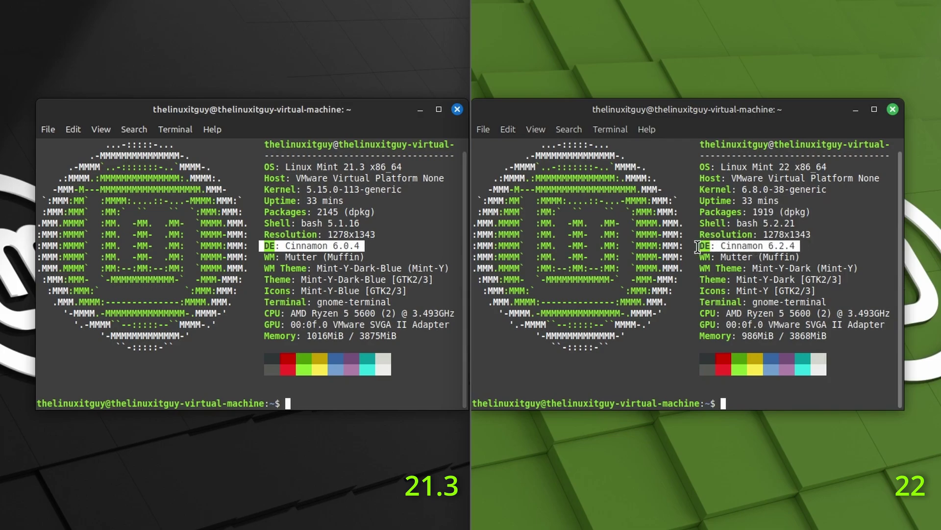